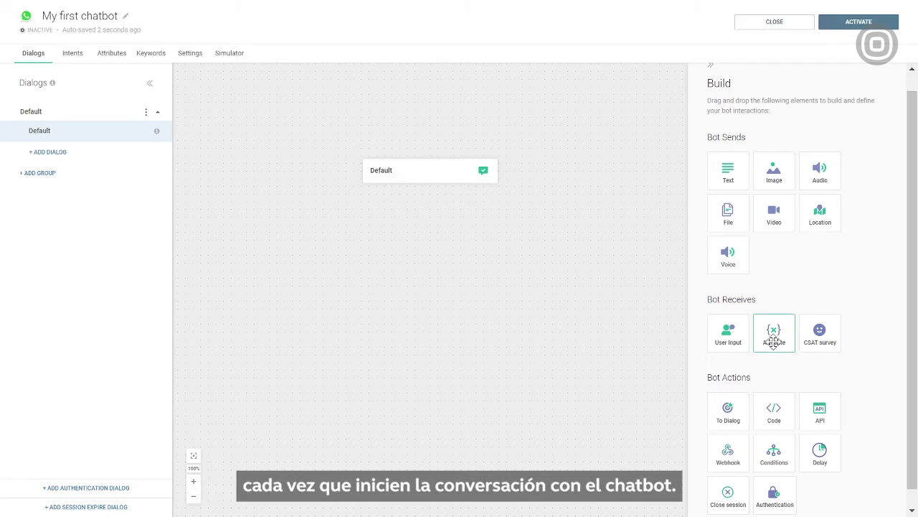
Step: Add an Attribute element to Default that asks the user's name and saves it to new attribute Name
drag(774, 347, 467, 198)
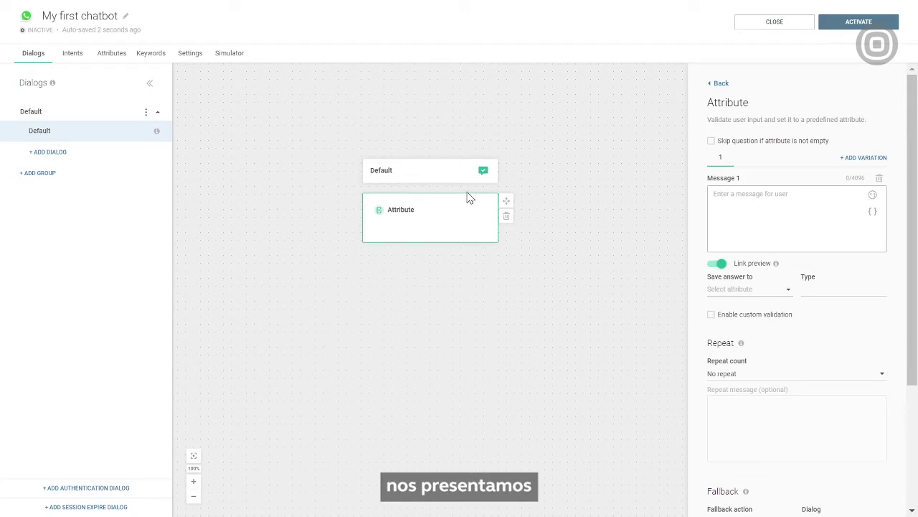
click(746, 208)
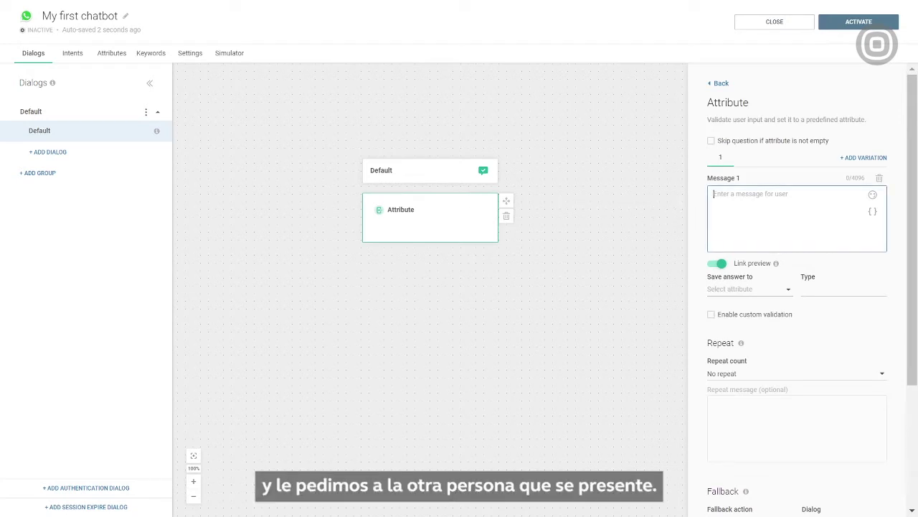
text(Hi there, I'm Botcho, your virutal assistant! Can you share your name, please?)
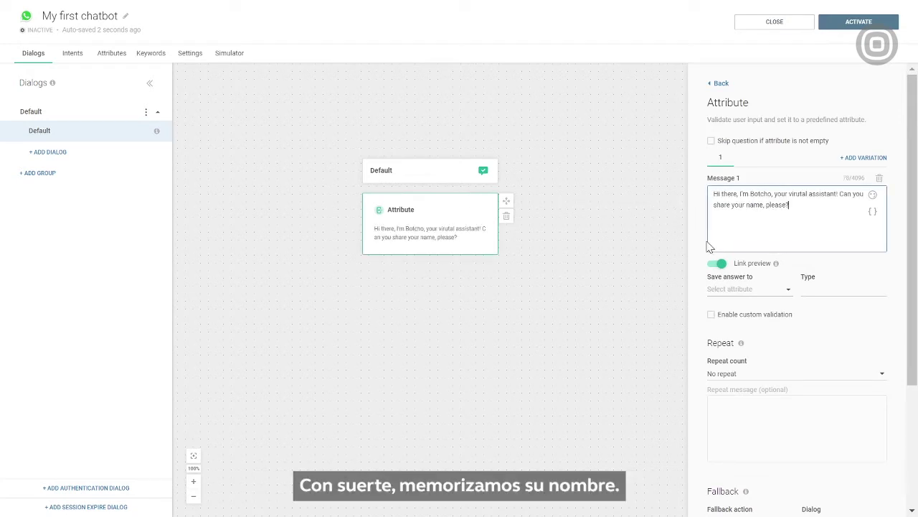
click(726, 288)
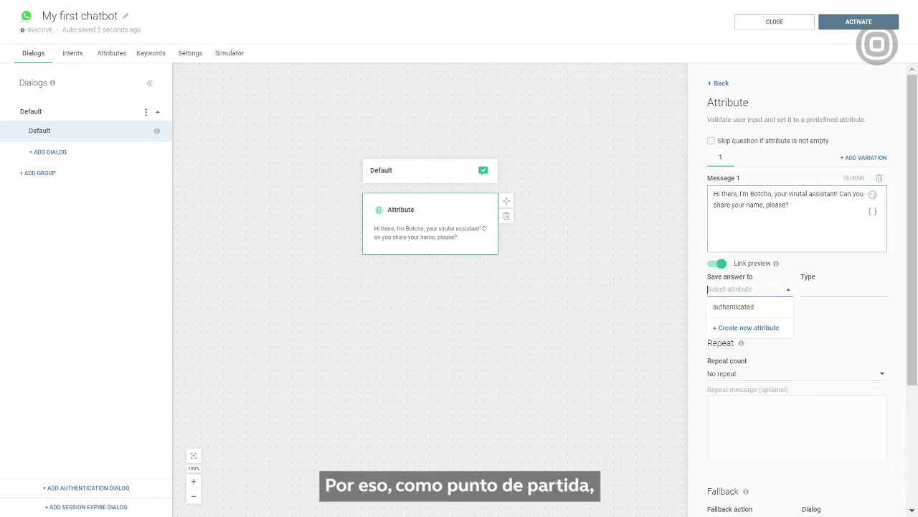
text(Name)
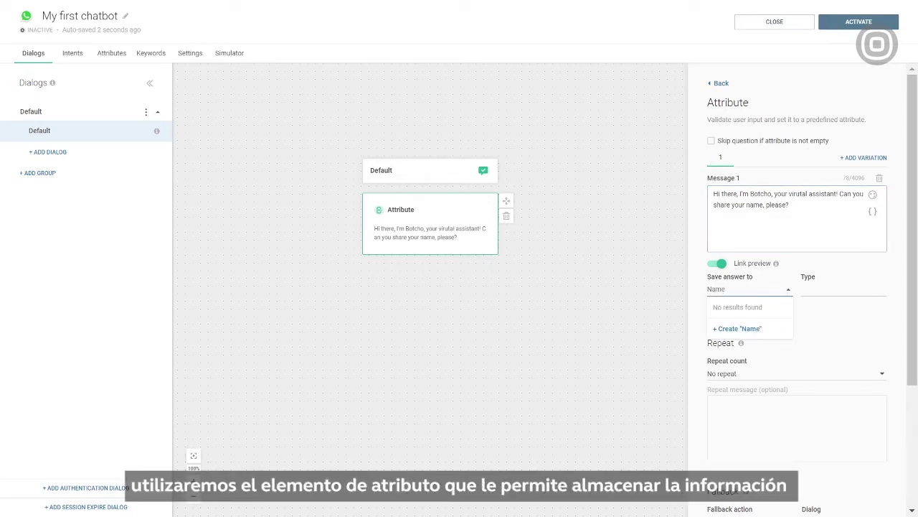
click(737, 327)
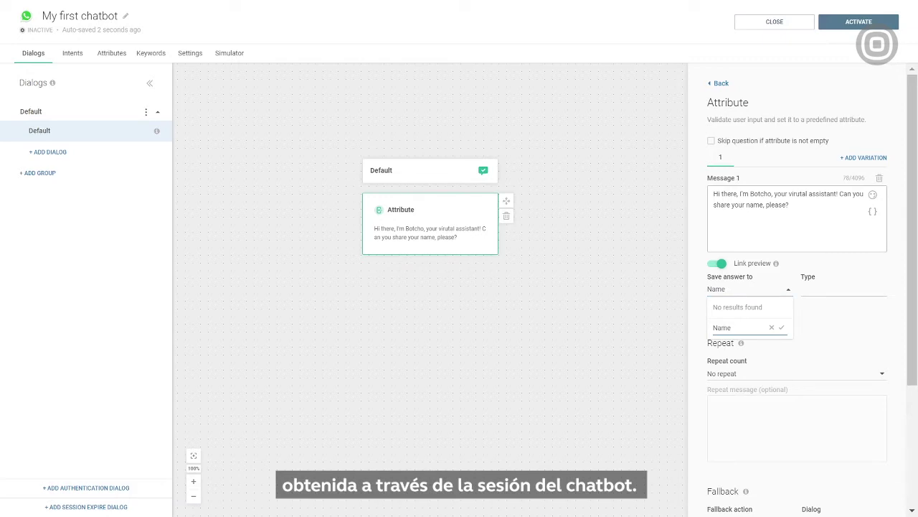
click(782, 327)
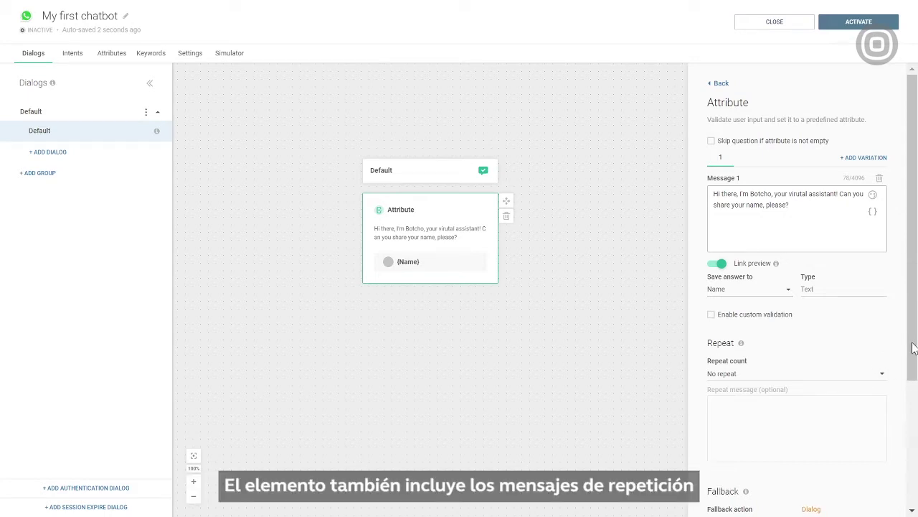
Step: Set the name question's repeat count to 1, with fallback to Default and a pasted apology message
drag(909, 379, 907, 459)
click(765, 248)
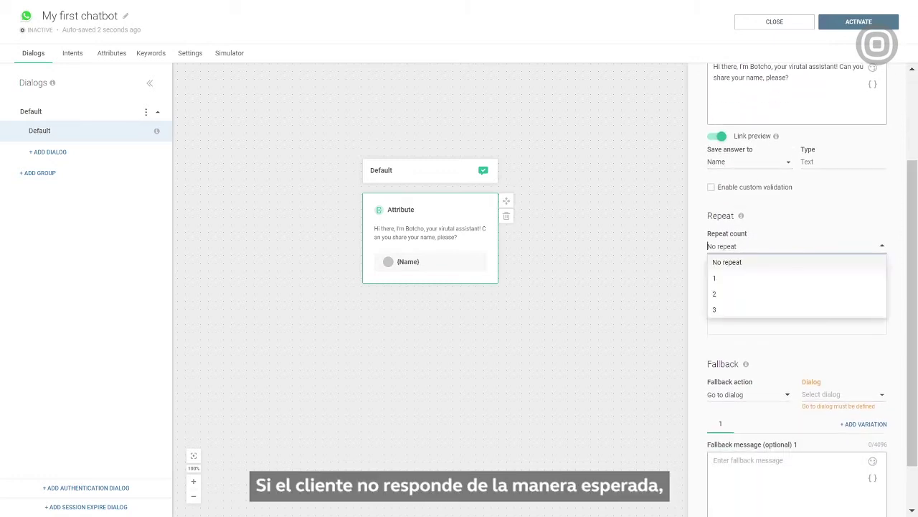
click(731, 279)
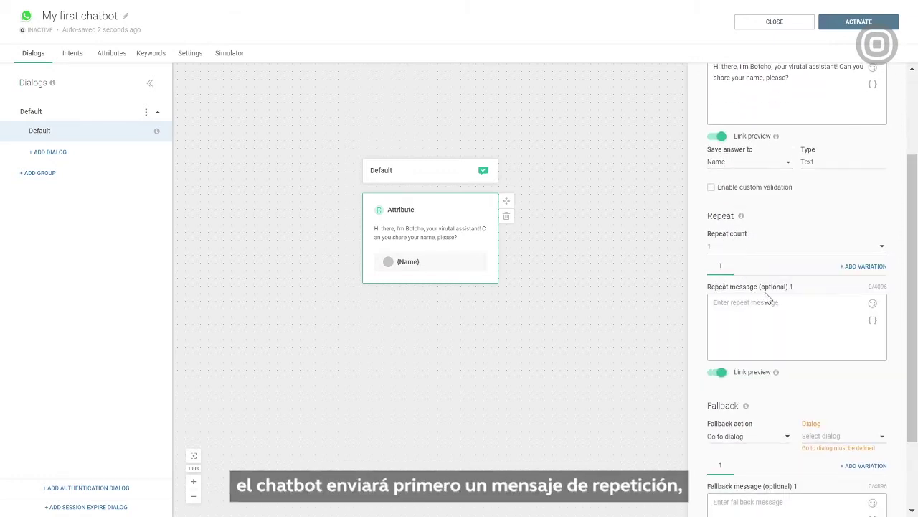
click(821, 436)
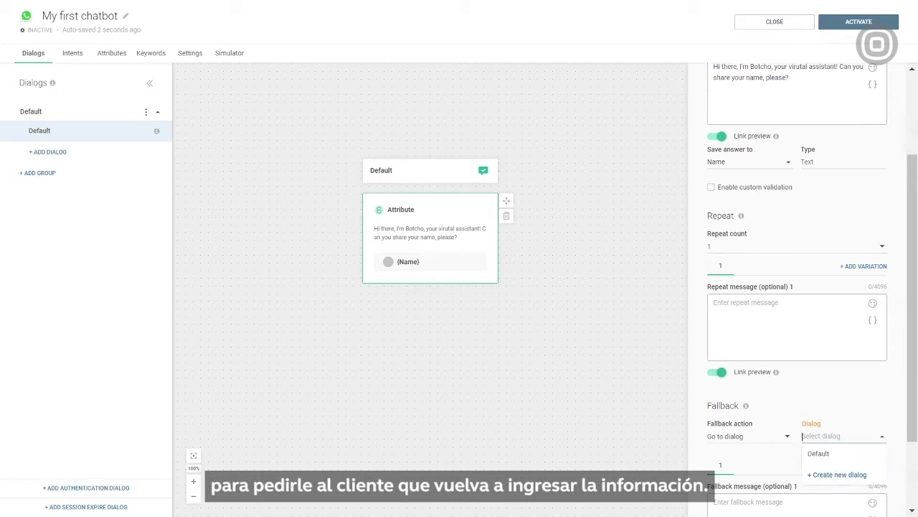
click(815, 453)
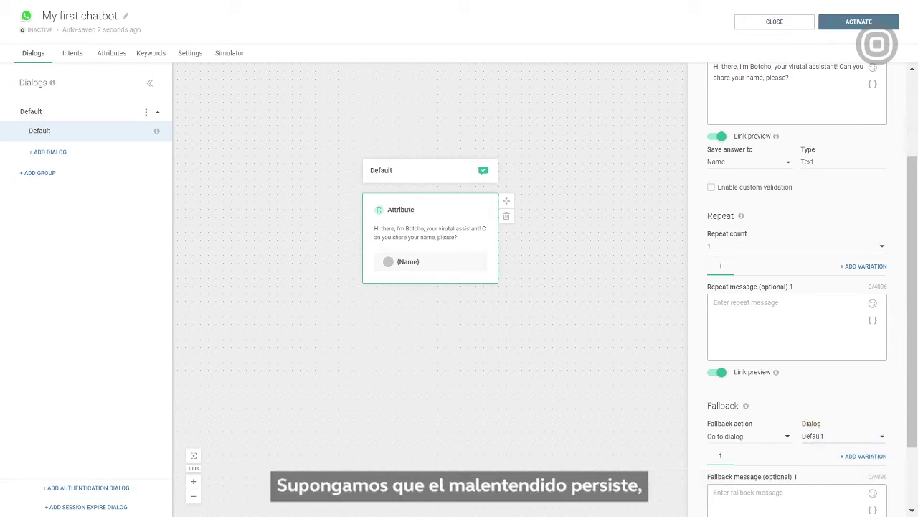
scroll(915, 427, down, 2)
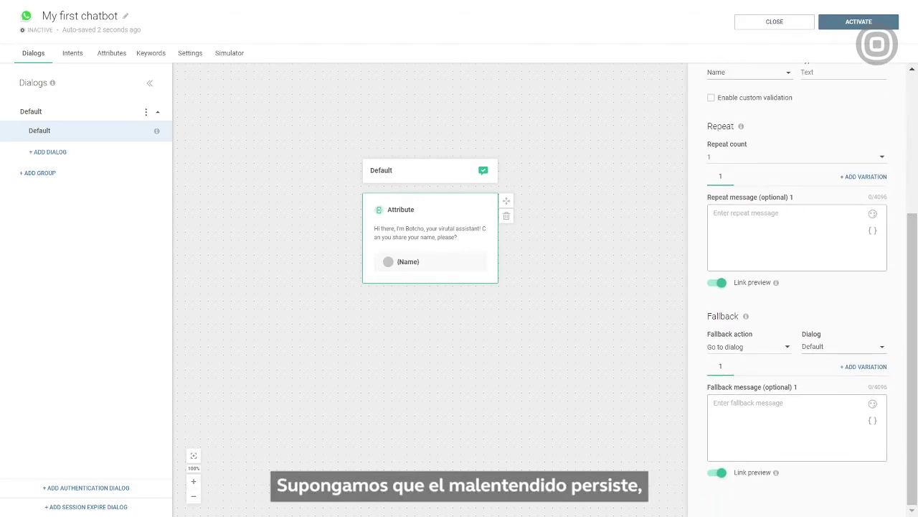
text(Sorry, for some reason I can't understand you (bear with me, I'm still learning). 😅 Let's start over, please)
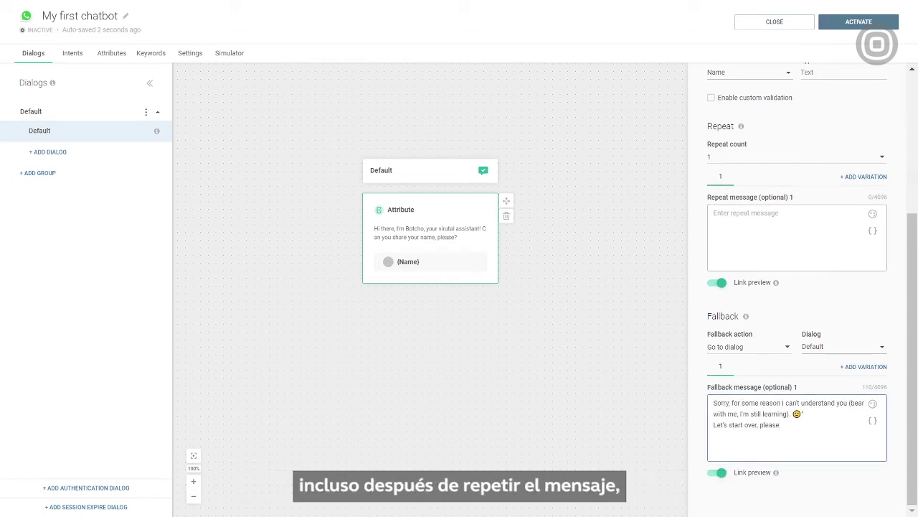
click(641, 420)
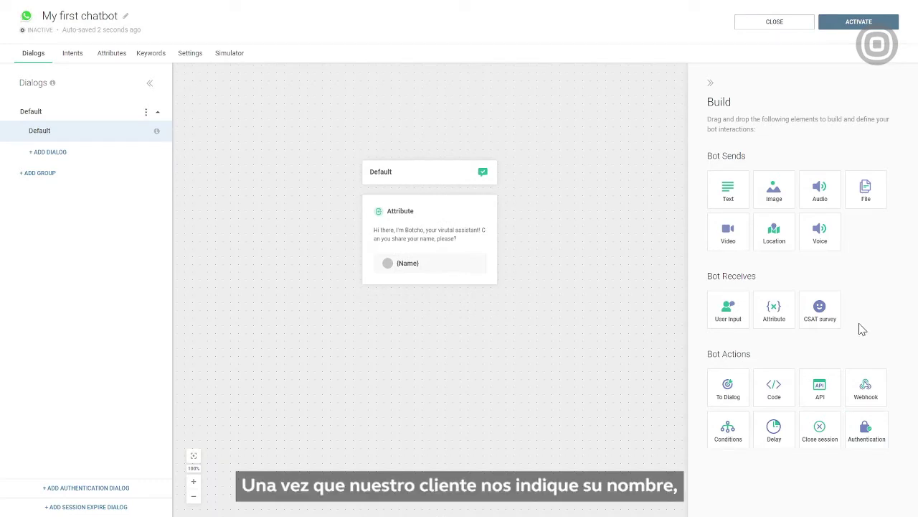
Step: Add a Text element after the name question reading 'Welcome {Name}, nice to e-meet you.'
drag(727, 190, 486, 353)
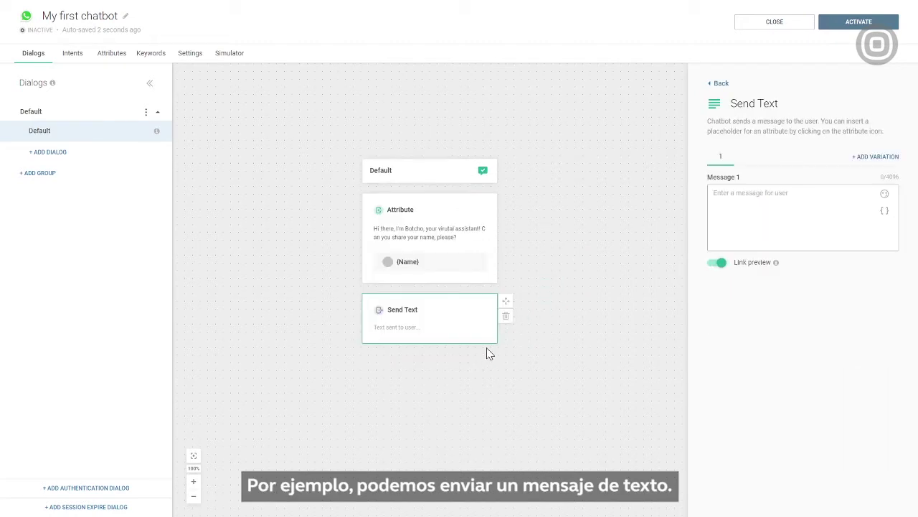
text(Welcome)
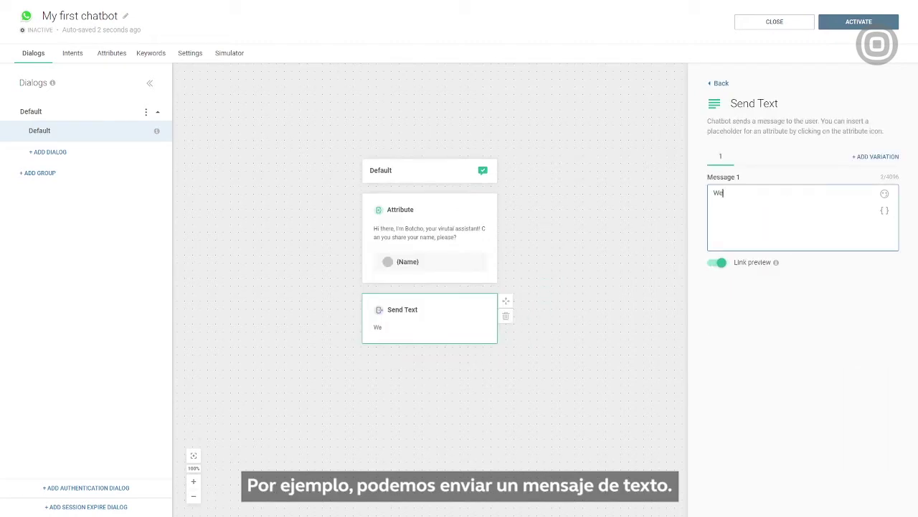
click(885, 210)
click(805, 244)
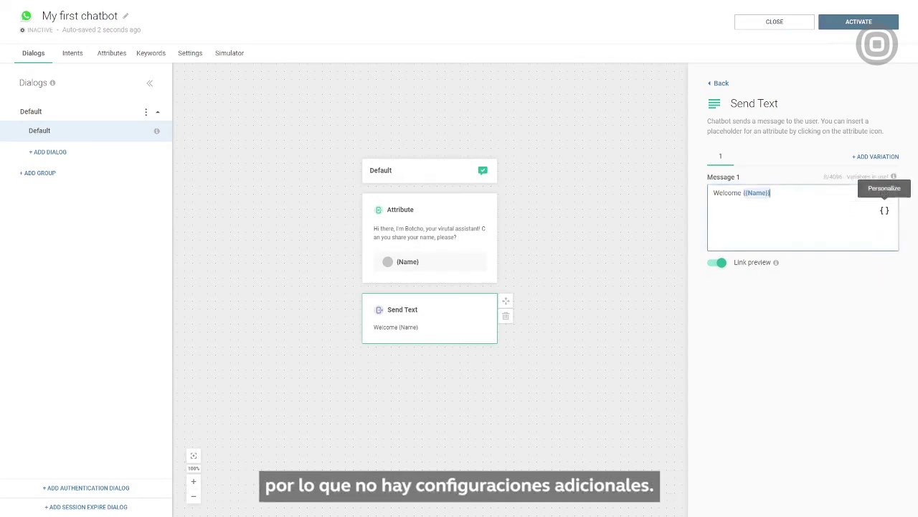
text(, ni)
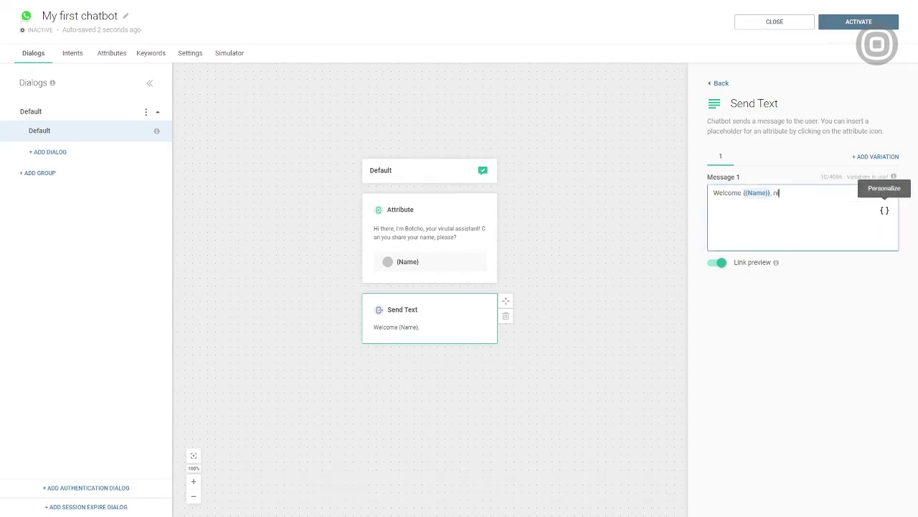
text(ce to e-meet you.)
click(816, 286)
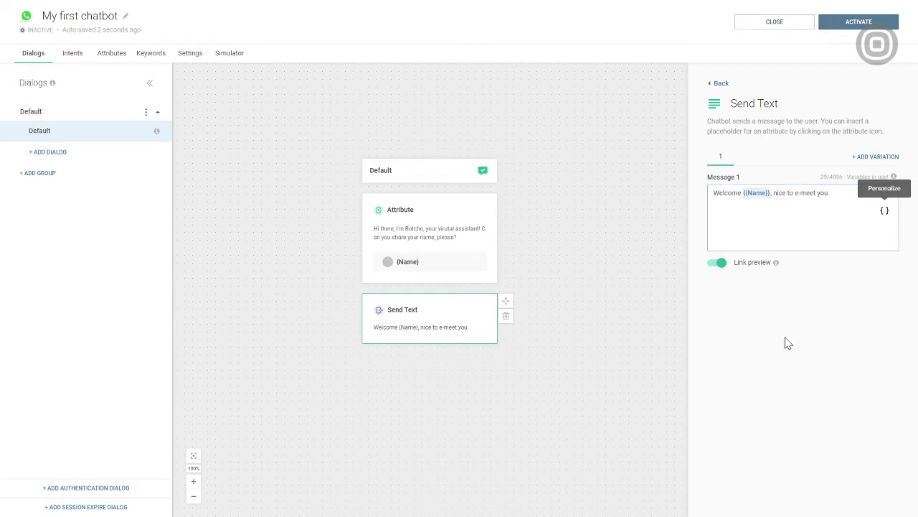
click(649, 387)
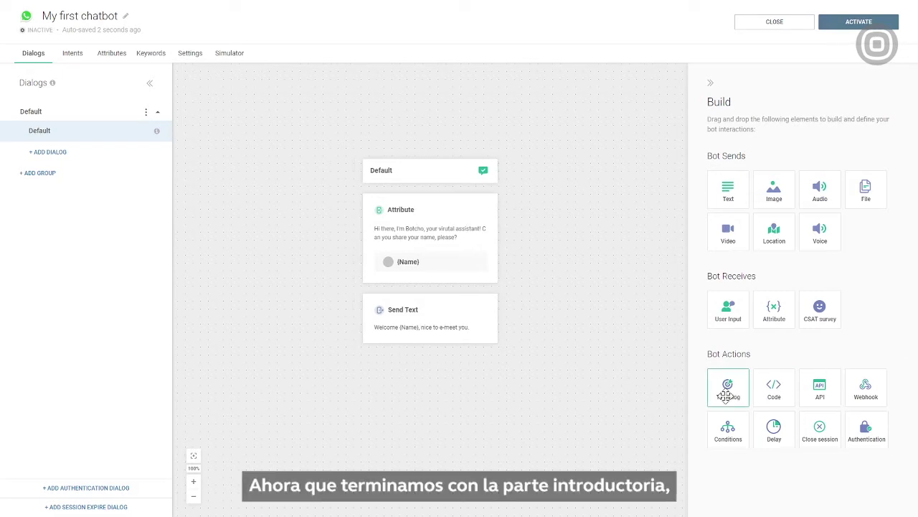
Step: Add a To Dialog element that goes to a new Menu dialog and shares the Name attribute
drag(727, 395, 468, 355)
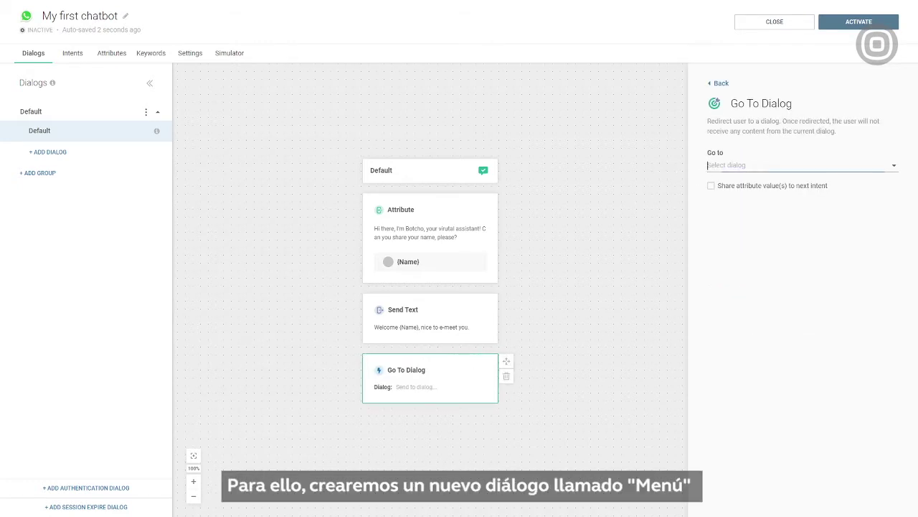
click(708, 165)
click(720, 204)
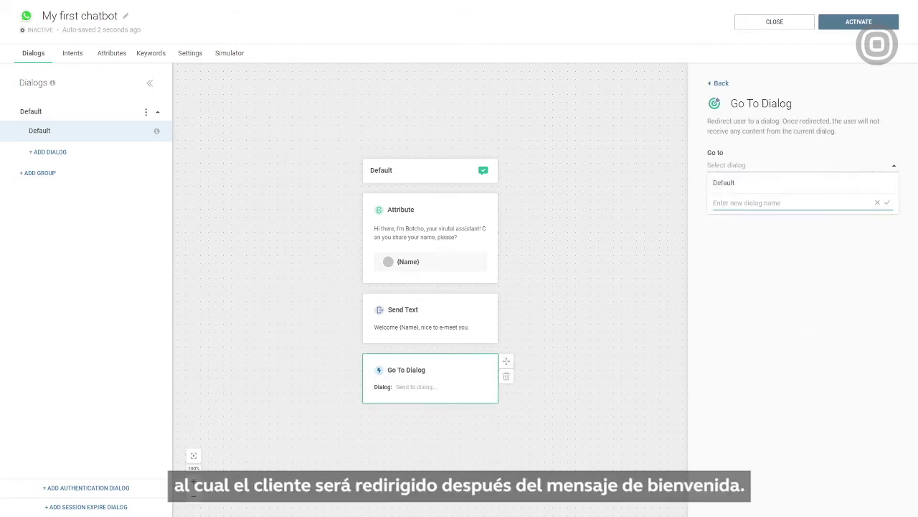
text(Menu)
click(887, 204)
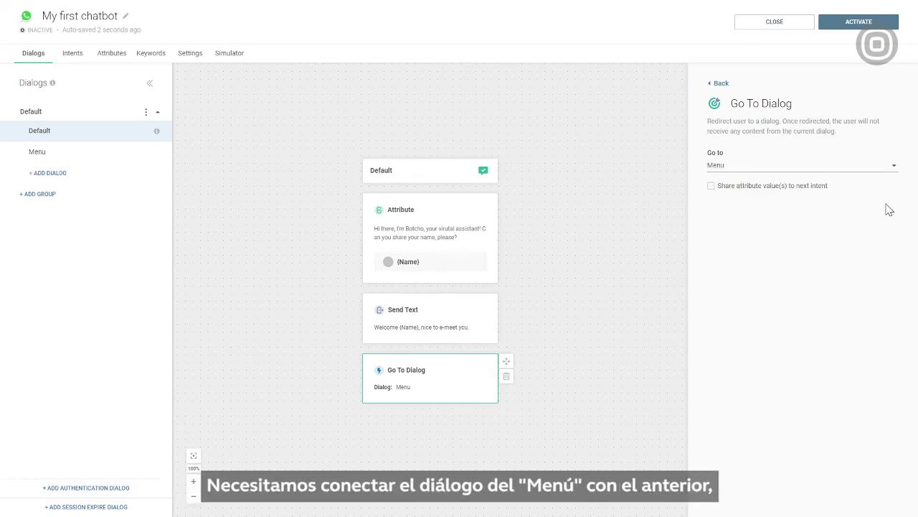
click(711, 186)
click(724, 233)
click(725, 244)
click(719, 283)
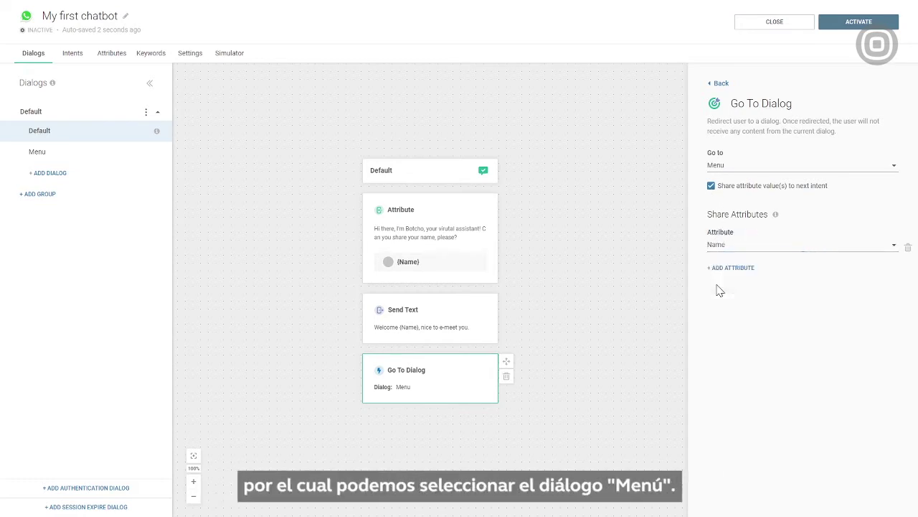
click(594, 420)
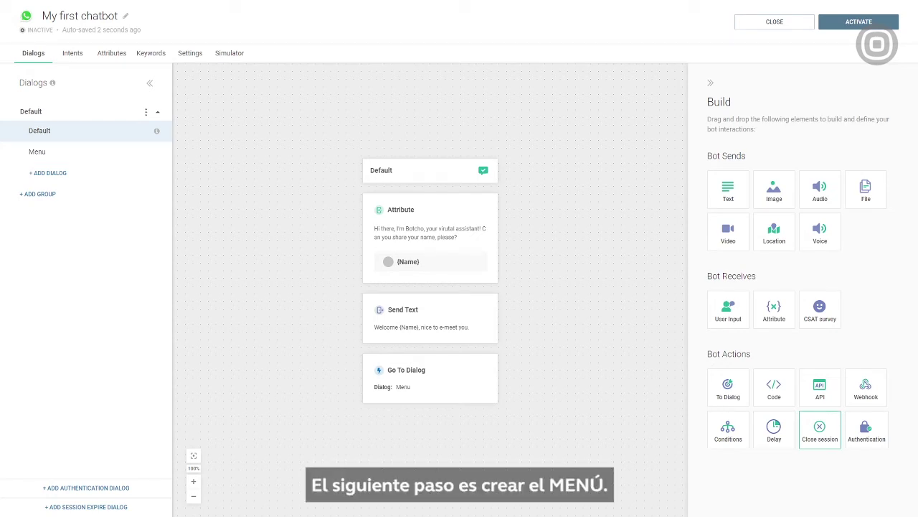
Step: Add a 2-second Delay as the Menu dialog's first element
click(37, 153)
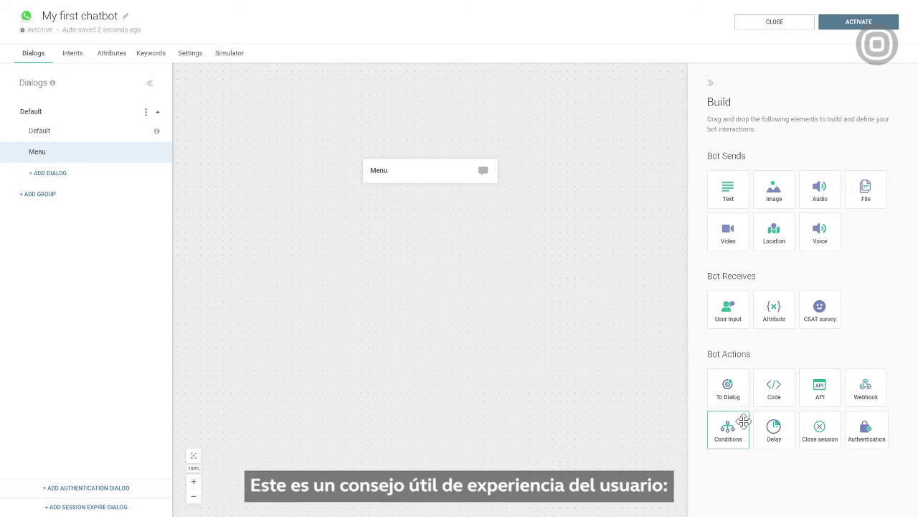
drag(771, 429, 445, 277)
click(739, 154)
click(724, 193)
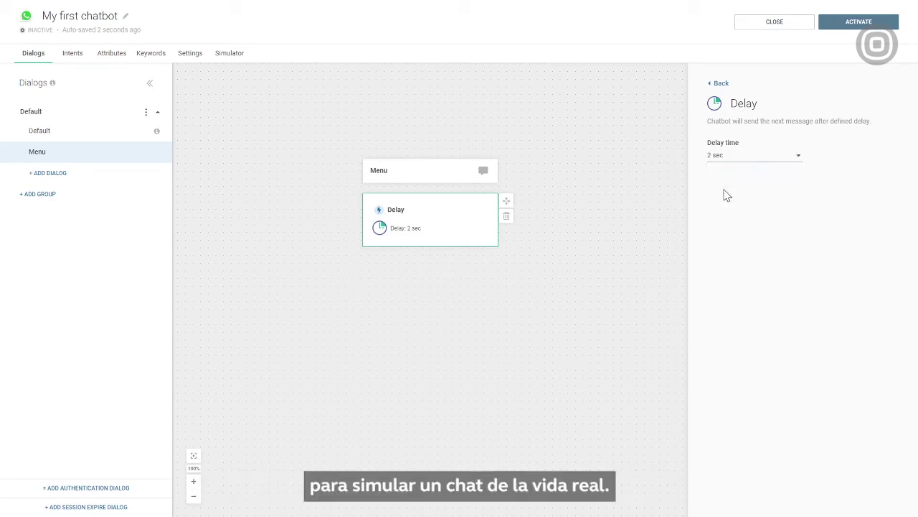
click(640, 240)
Step: Add a Text element after the delay offering 1 - about and 2 - registration
drag(725, 188, 463, 257)
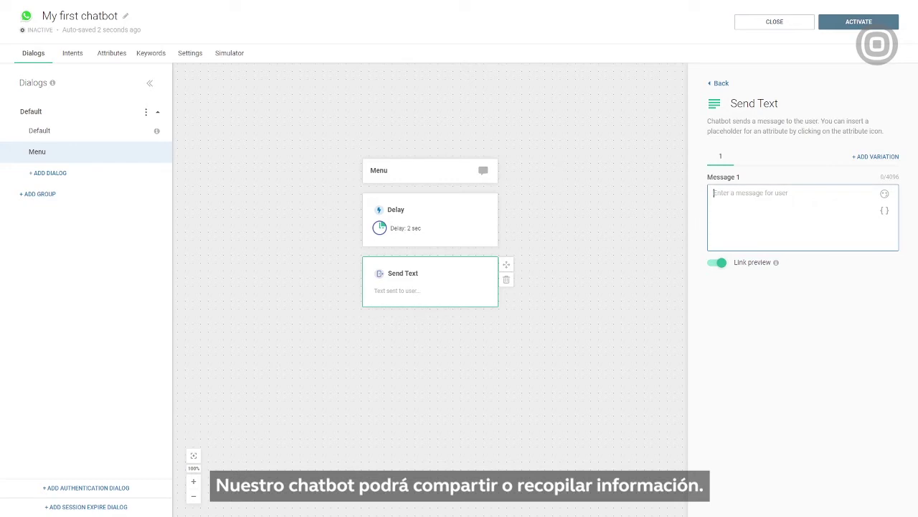
text(I know a lot about Infobip and I'm happy to share the info with you. I can also help you register into our system. What do you want me to do? (nerdy smiley) 1 - about 2 - registration)
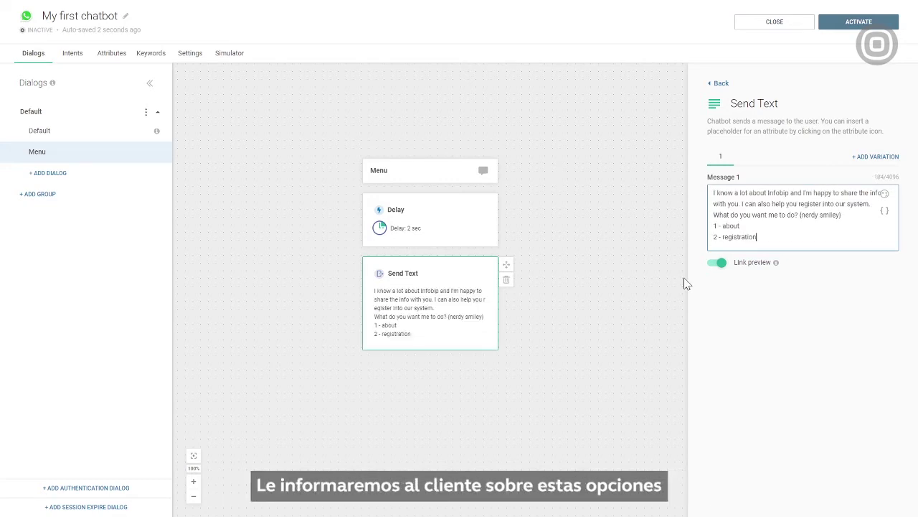
click(655, 343)
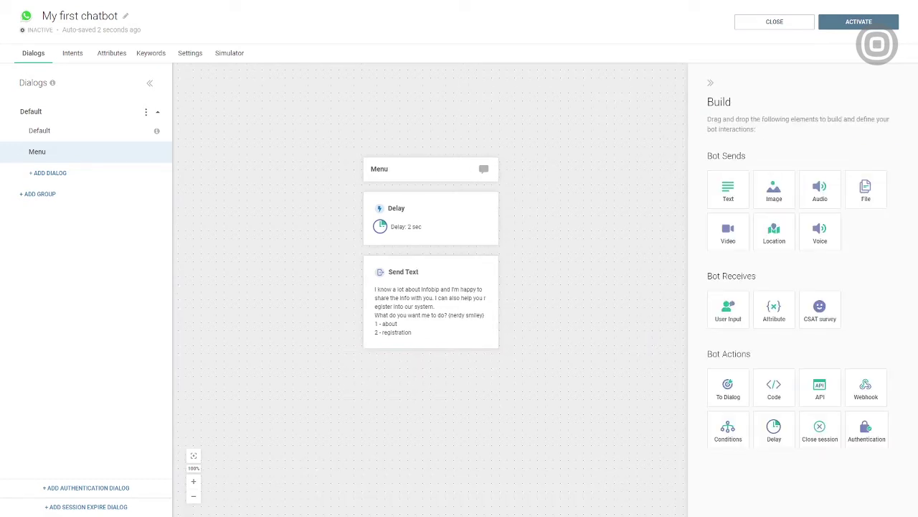
Step: Add a User Input element after the menu text mapped to new keywords 1 and 2
drag(727, 308, 457, 362)
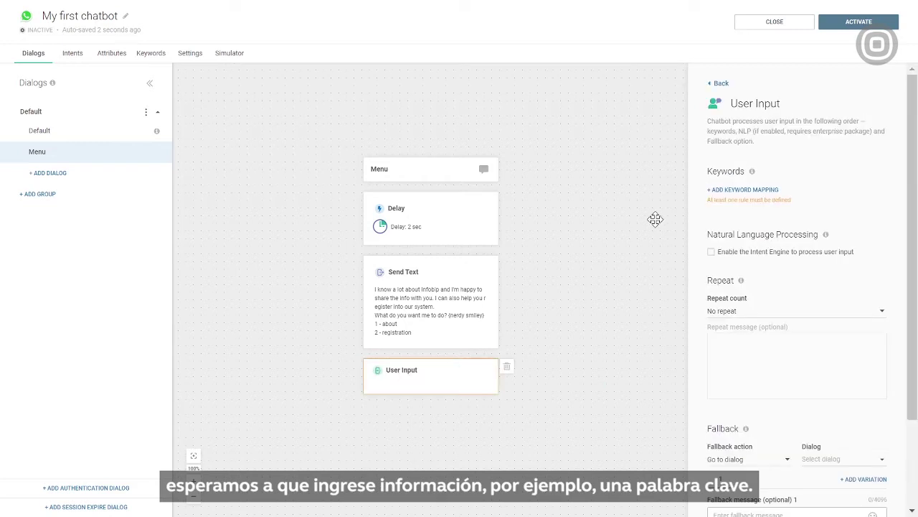
click(721, 190)
click(729, 209)
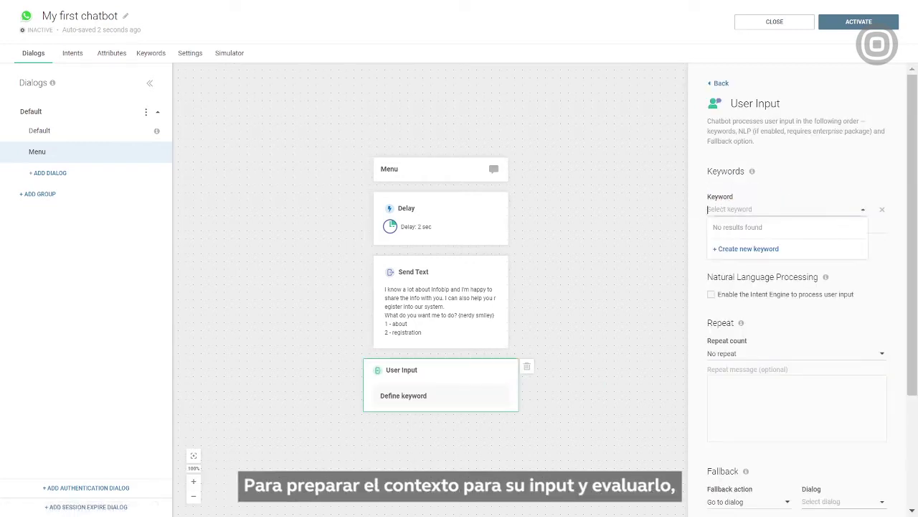
text(1)
click(722, 249)
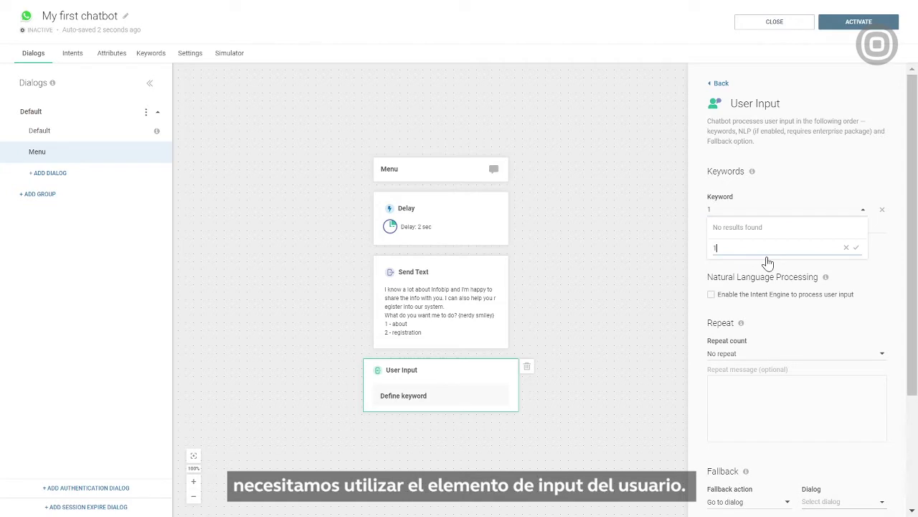
click(857, 248)
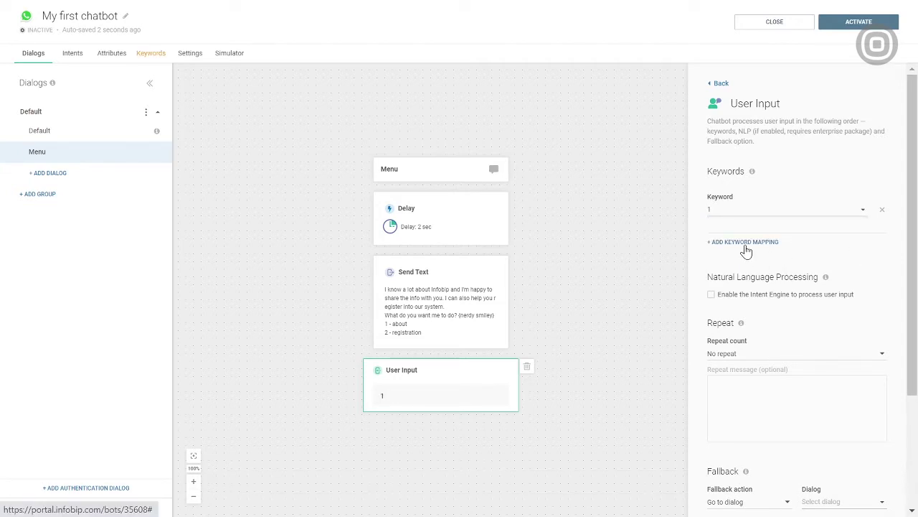
click(744, 243)
click(744, 253)
text(2)
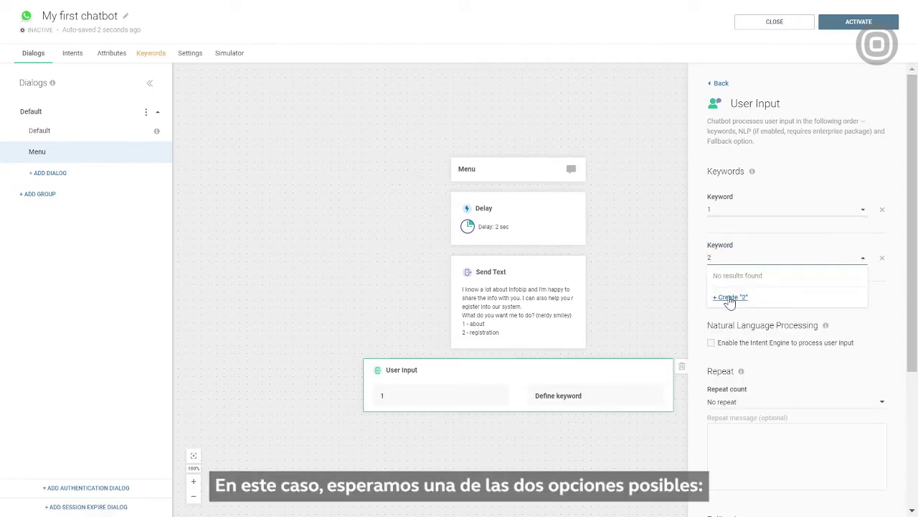
click(730, 297)
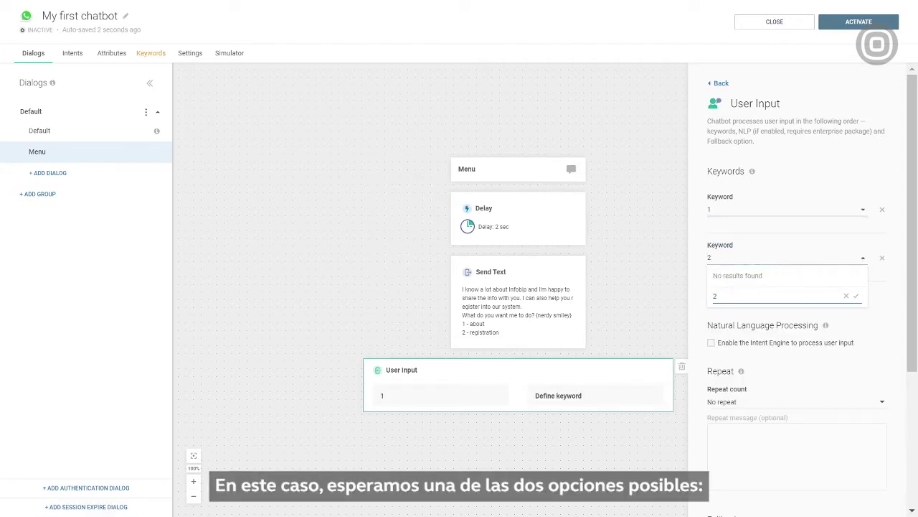
click(856, 296)
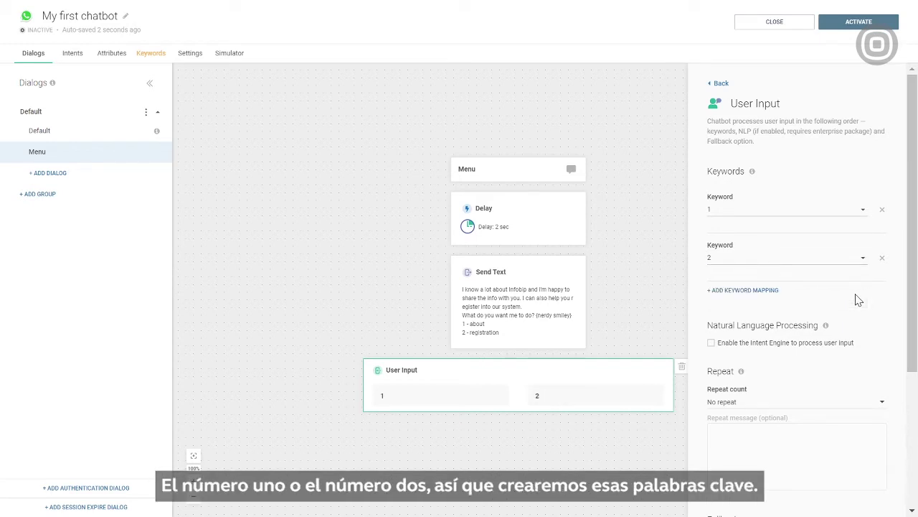
click(617, 439)
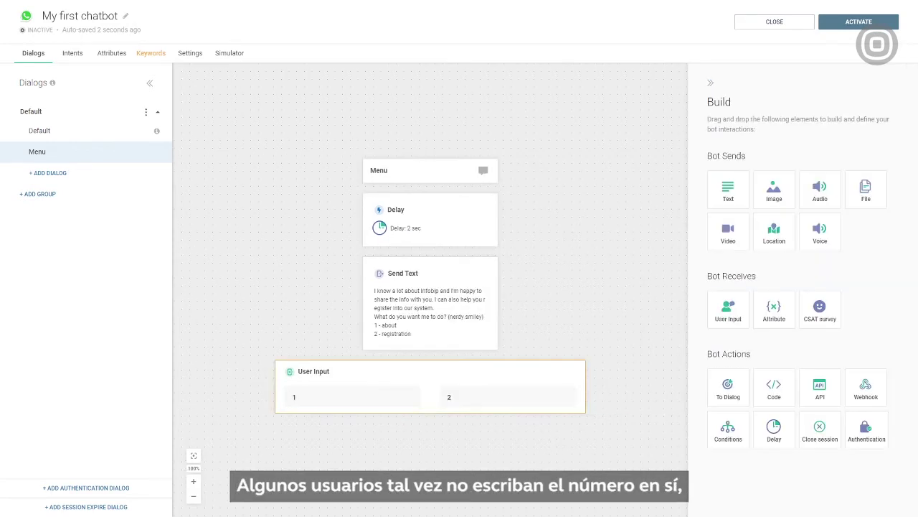
Step: Give keyword 1 the synonyms One, Company and About in the Keywords list
click(152, 55)
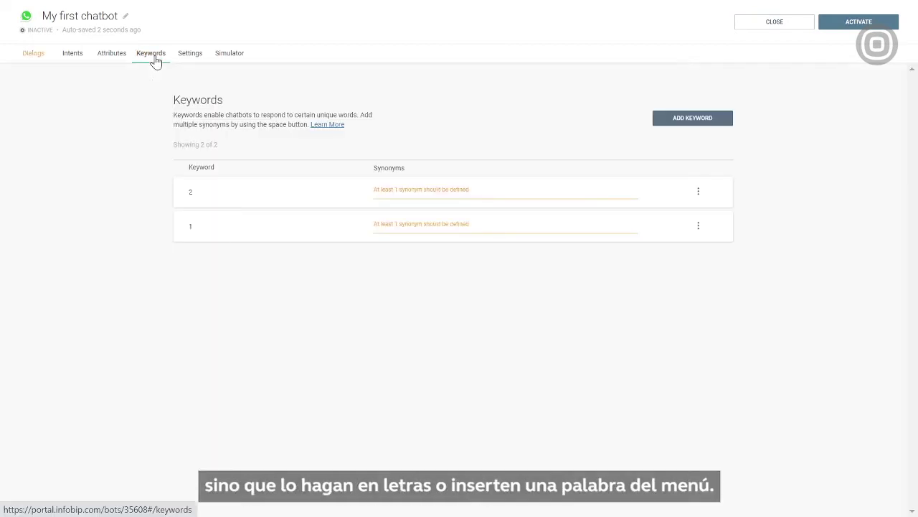
click(408, 227)
click(414, 224)
text(One)
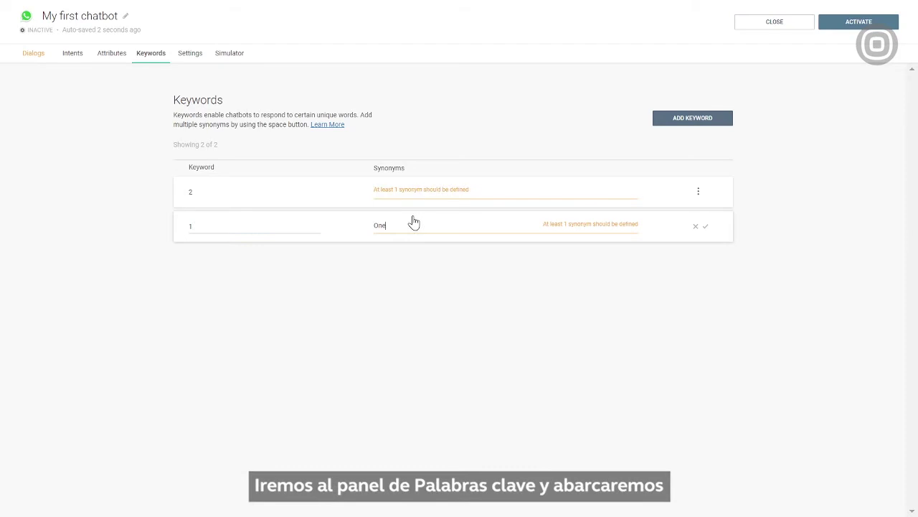
key(space)
text(One C)
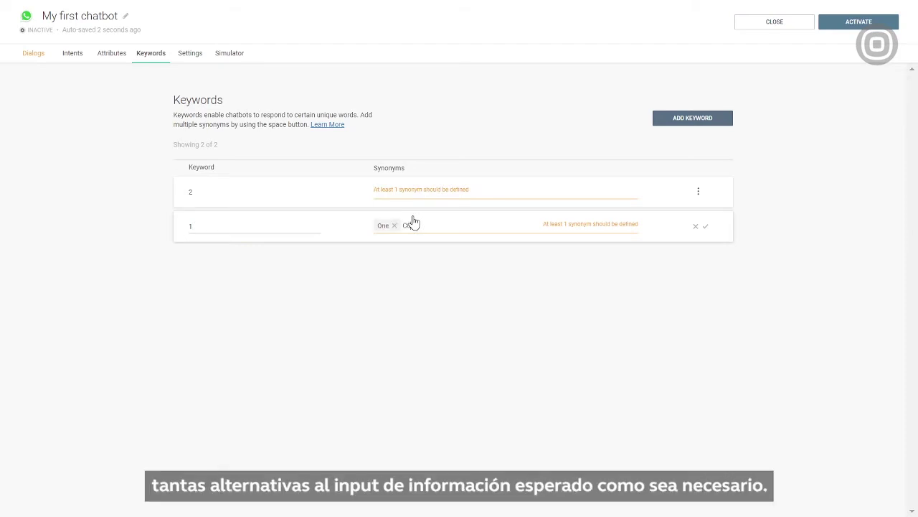
text(ompany)
key(space)
text(About)
key(space)
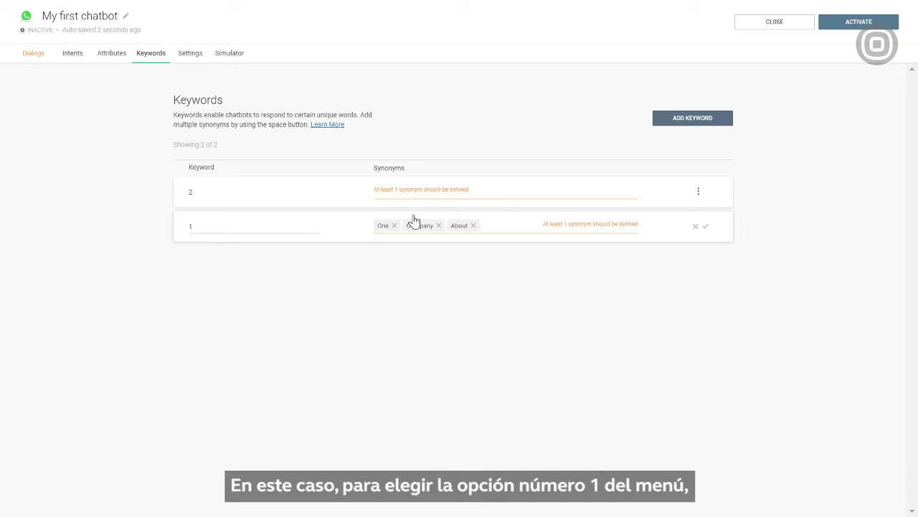
Step: Give keyword 2 the synonyms Two and Register
click(416, 193)
text(Two)
key(space)
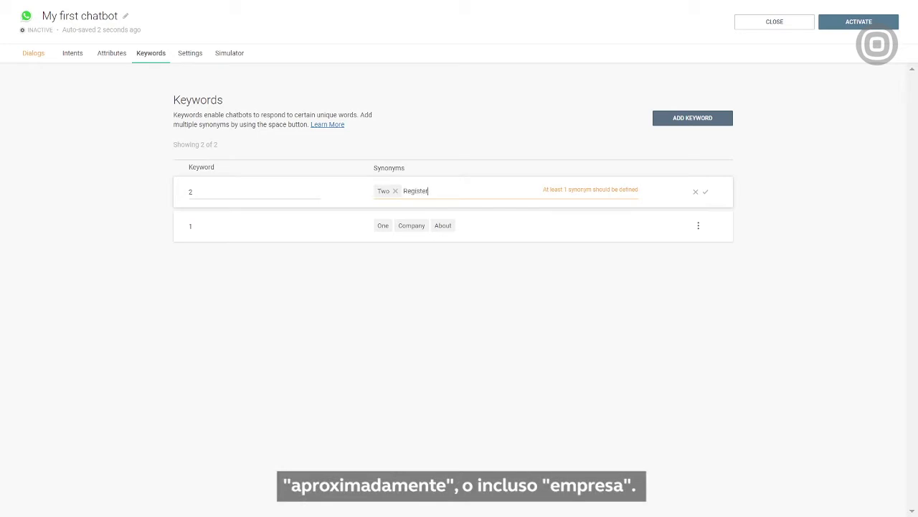
text(Register)
key(space)
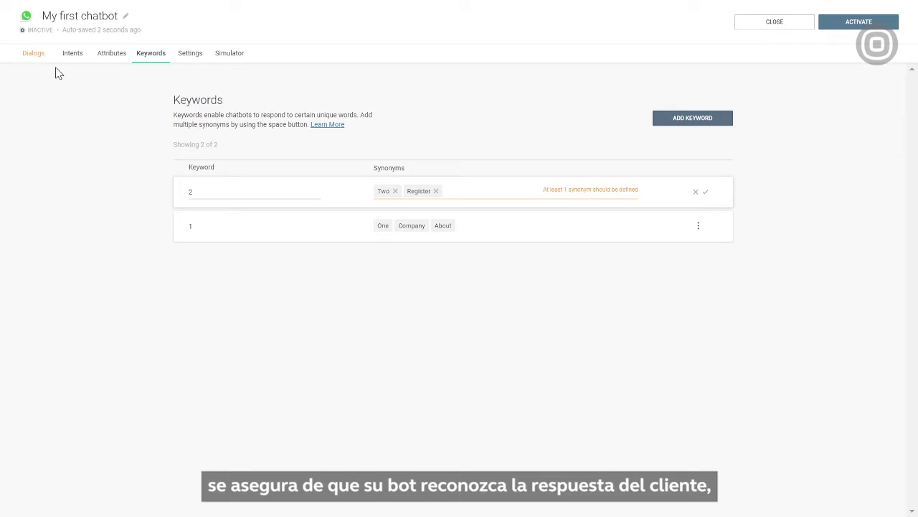
click(34, 56)
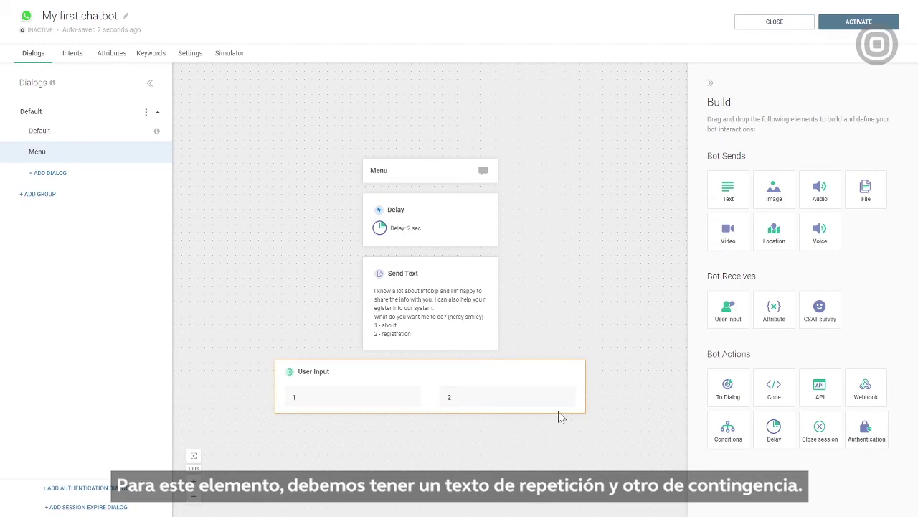
Step: Set the Menu user input's repeat count to 1, with fallback to Menu and a pasted apology
click(536, 381)
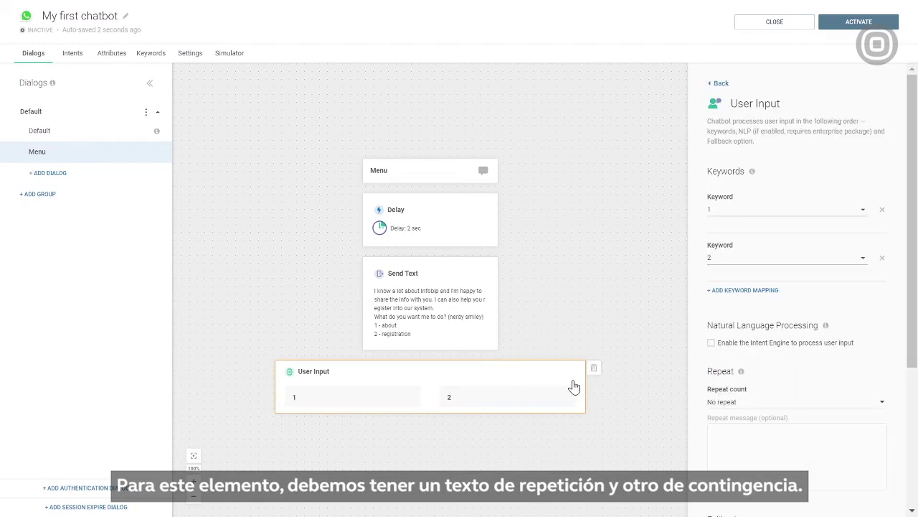
click(710, 403)
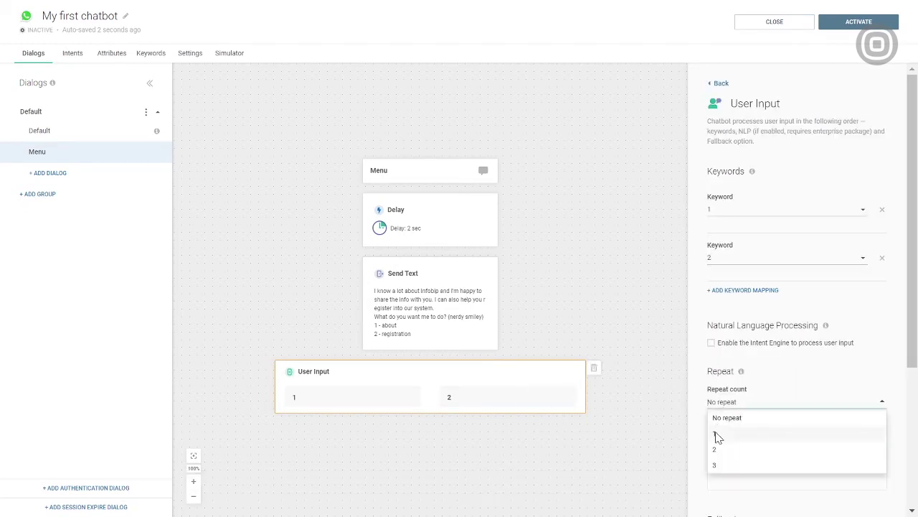
click(716, 433)
scroll(888, 461, down, 4)
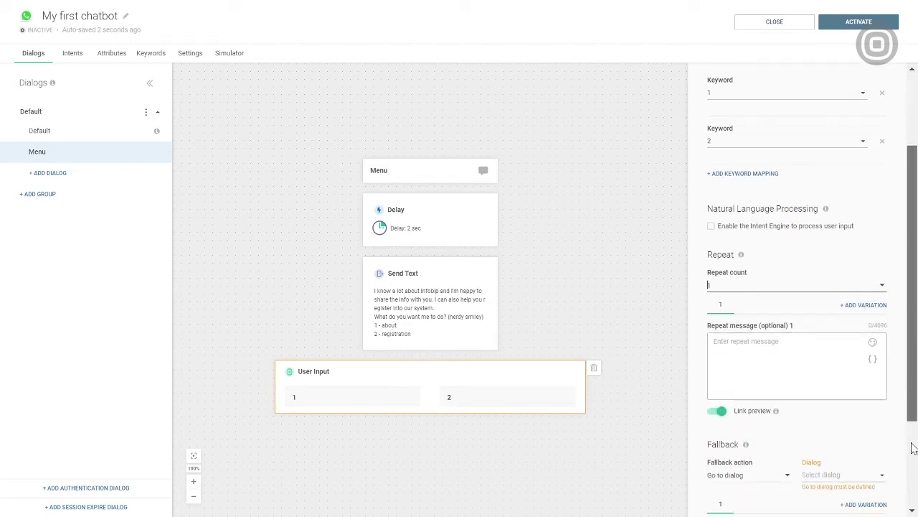
click(840, 338)
click(820, 375)
click(790, 424)
text(Sorry, for some reason I can't understand you (bear with me, I'm still learning). 😉 Let's start over, please.)
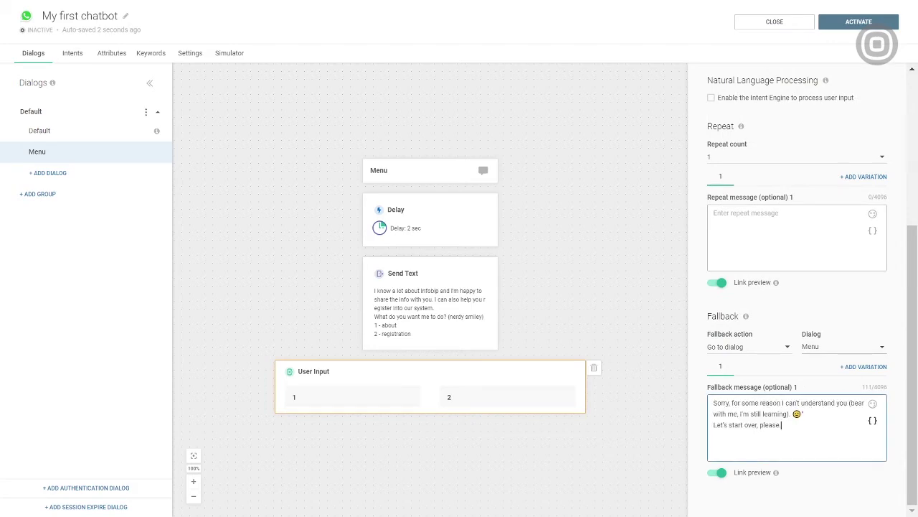
click(625, 476)
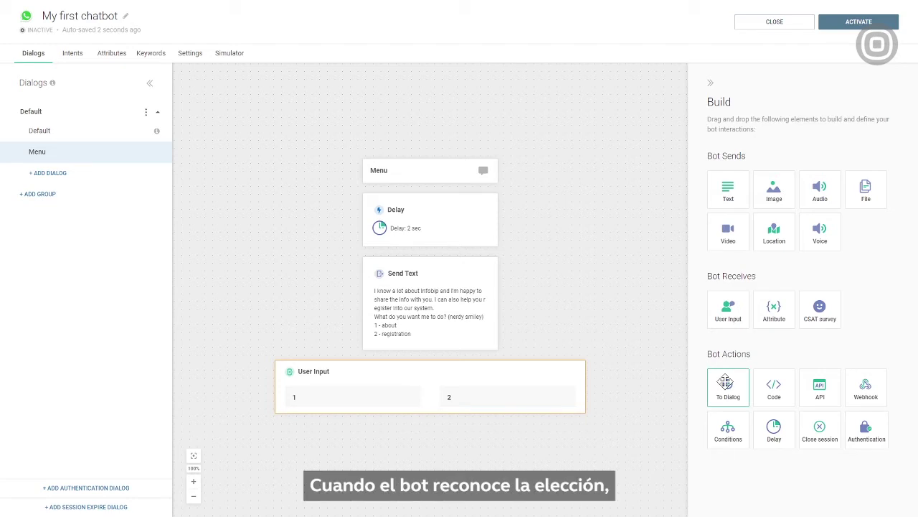
Step: Add a To Dialog element under User Input targeting new dialog 'Share some info - company'
drag(726, 383, 372, 423)
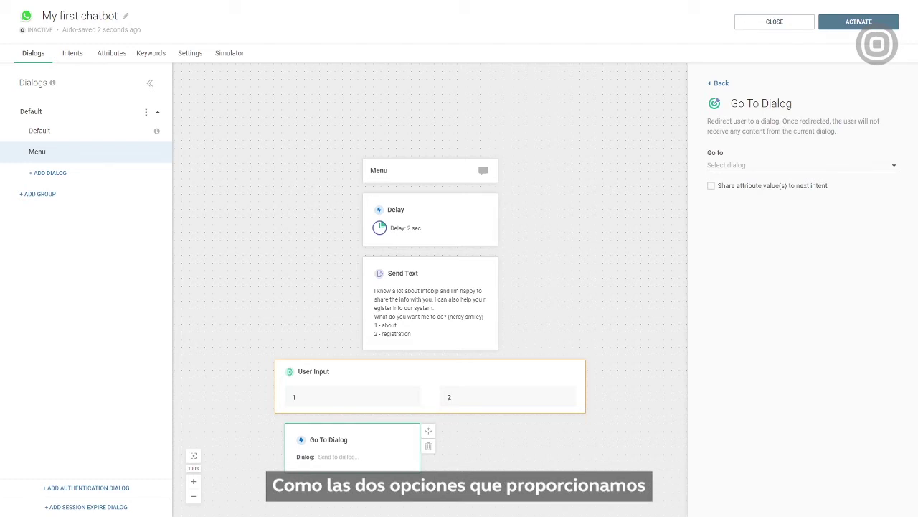
click(797, 165)
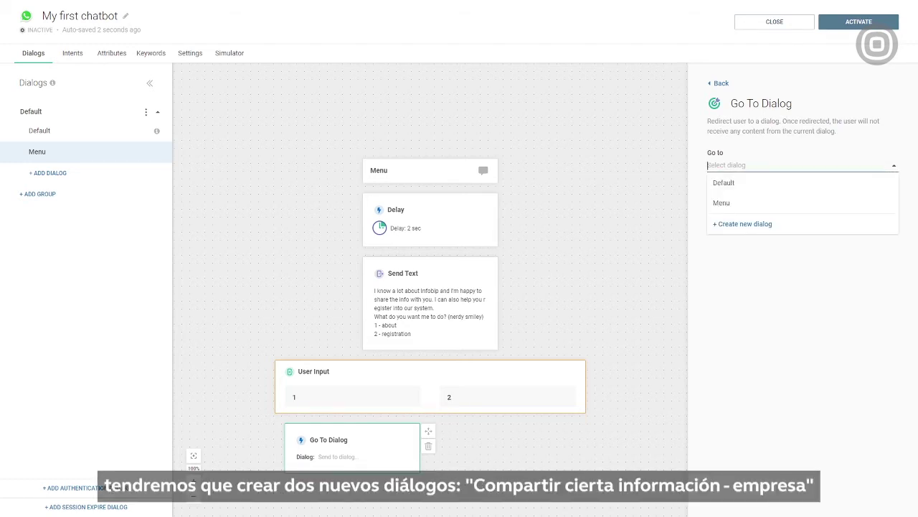
text(Sha)
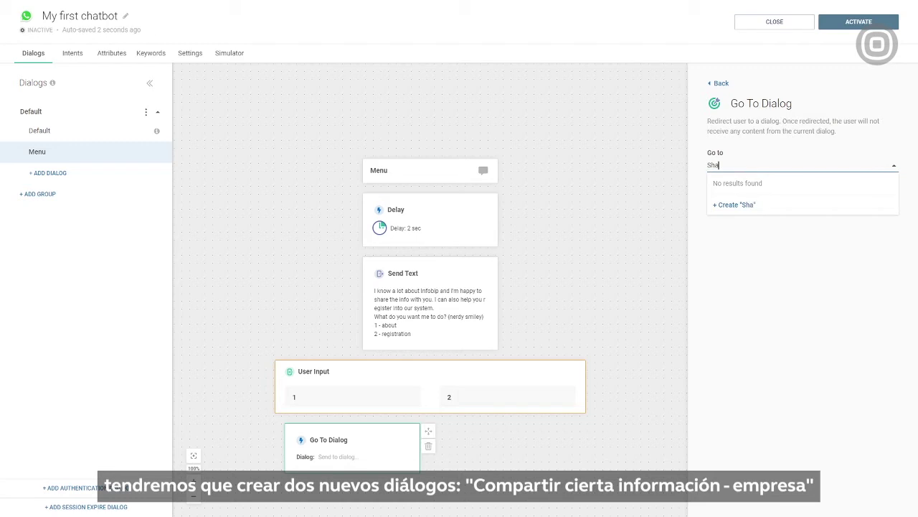
text(re some info - company)
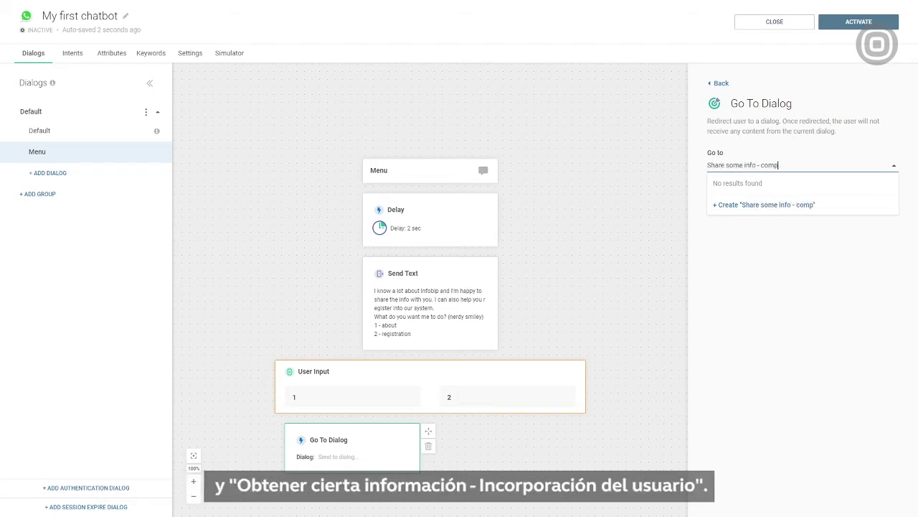
click(735, 207)
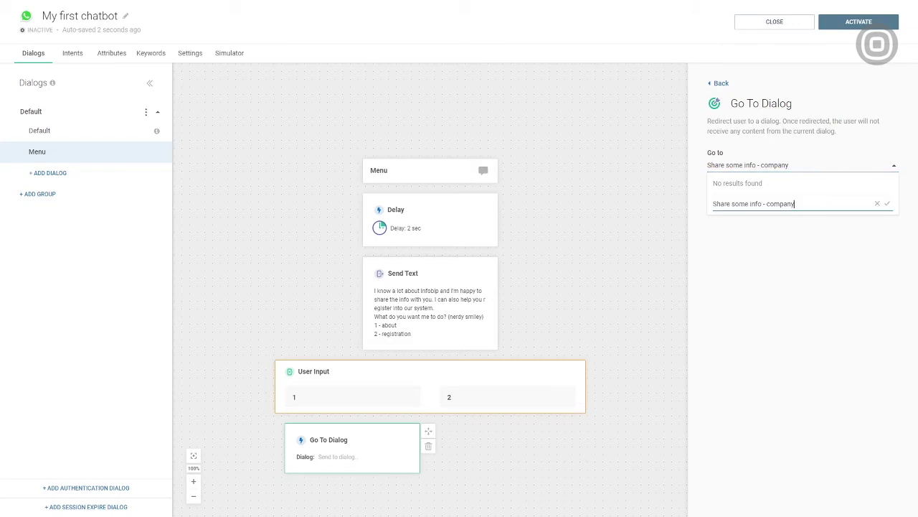
click(887, 203)
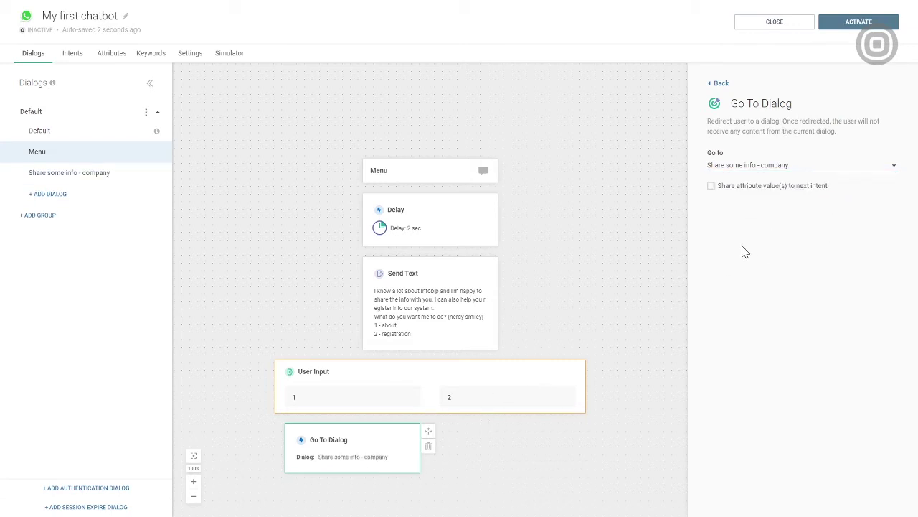
click(545, 457)
Step: Add a second To Dialog element targeting new dialog 'Get some info - user onboarding'
drag(728, 388, 536, 439)
click(797, 165)
text(Get some info -)
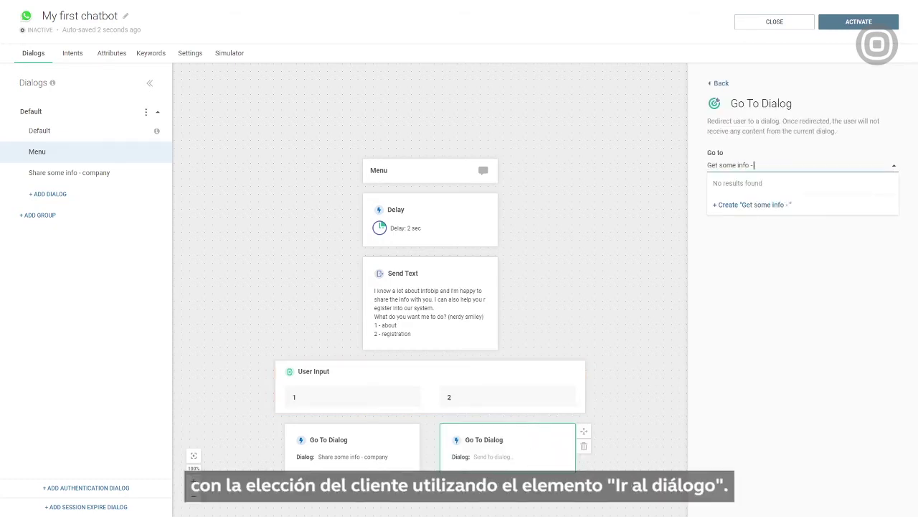
text( user onboarding)
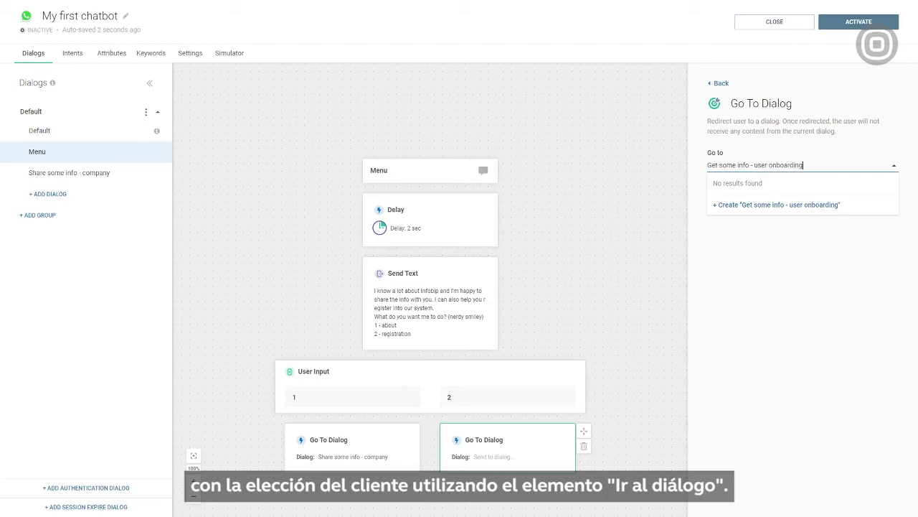
click(816, 206)
click(886, 204)
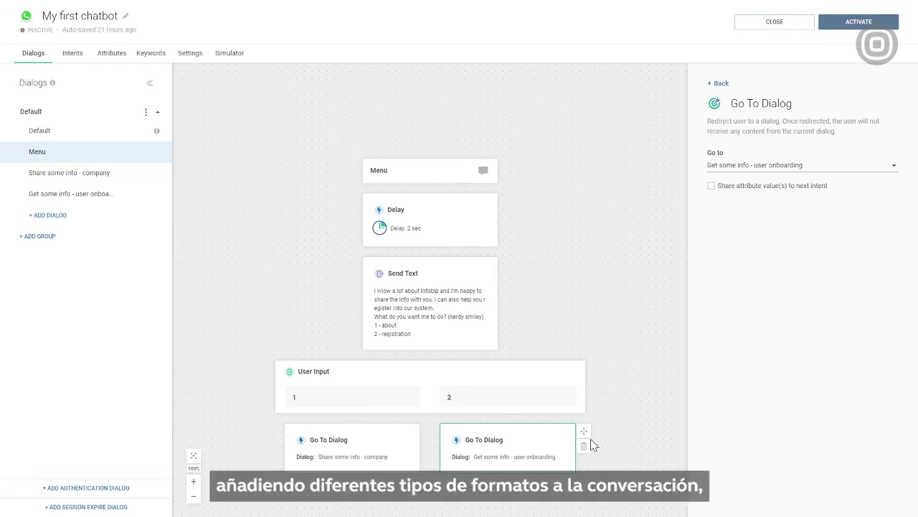
Step: Add a Video from a pasted link, captioned 'Check this out!', to 'Share some info - company'
click(99, 174)
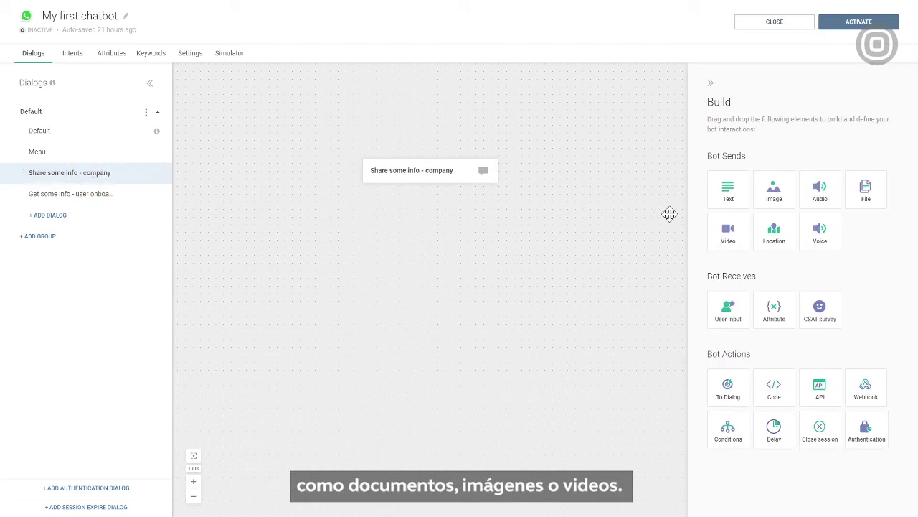
drag(726, 226, 432, 274)
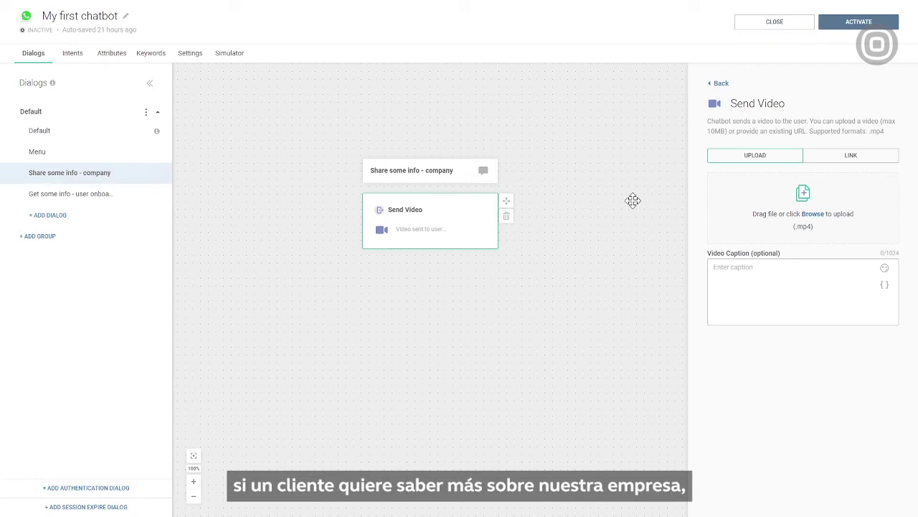
click(833, 159)
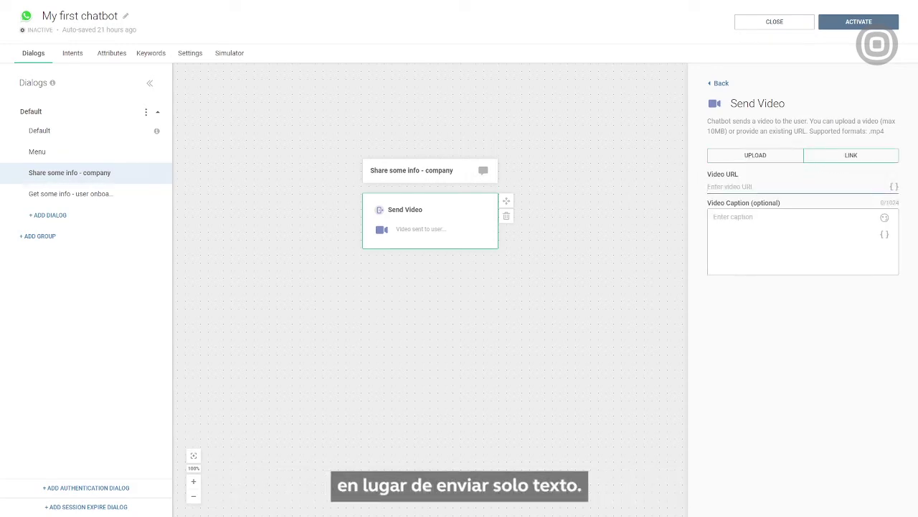
text(https://rcs-campaign-media.s3.eu-west-3.amazonaws.com/Infobip+America/TEMP/rcs+bot+(GOLD).mp4)
click(710, 247)
text(Che)
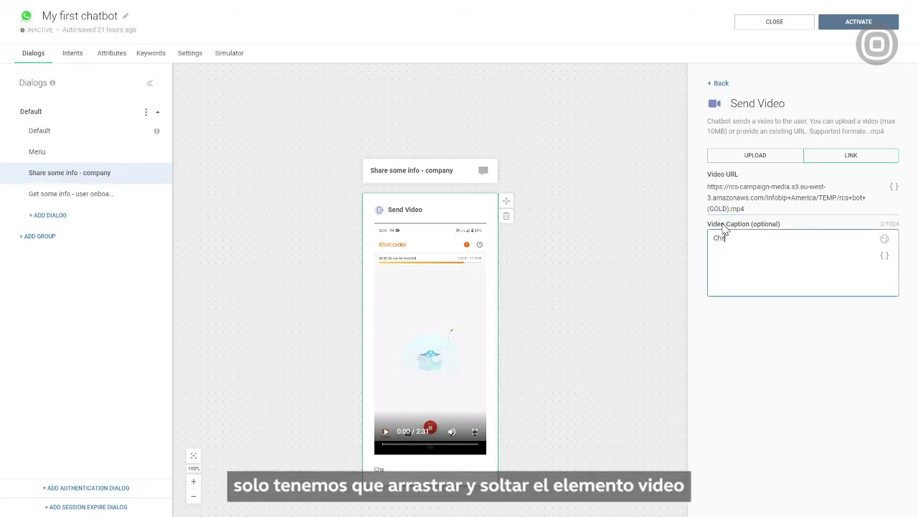
text(ck this out!)
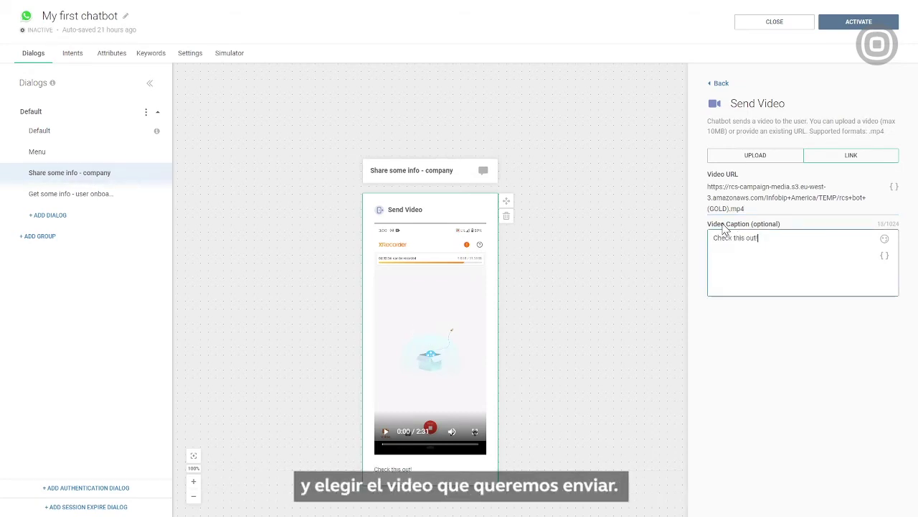
click(721, 83)
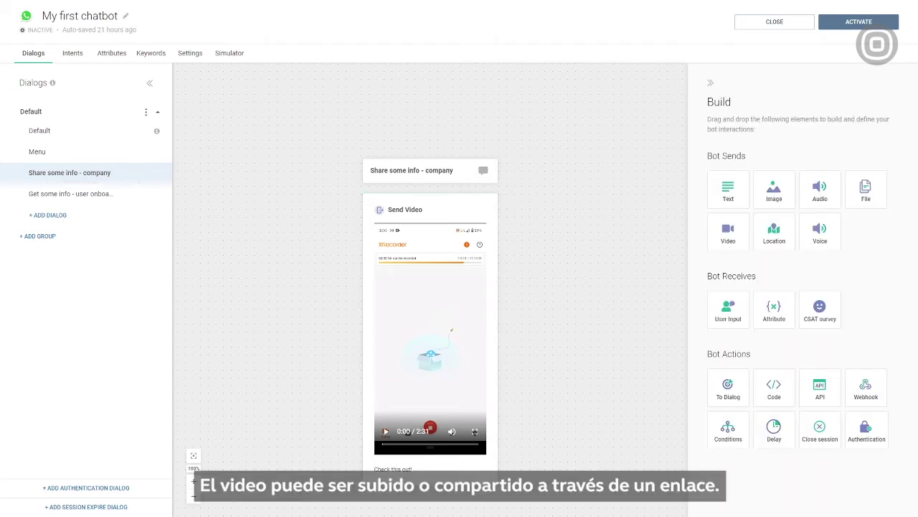
Step: Add a Go To Dialog step after the video that creates and targets a new 'Continue or Finish' dialog
drag(729, 386, 419, 254)
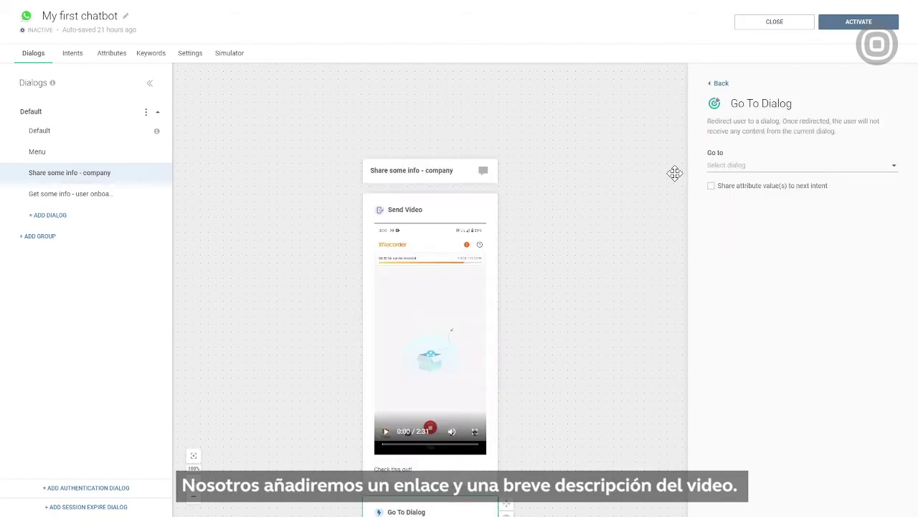
click(797, 165)
text(Continue or Finish)
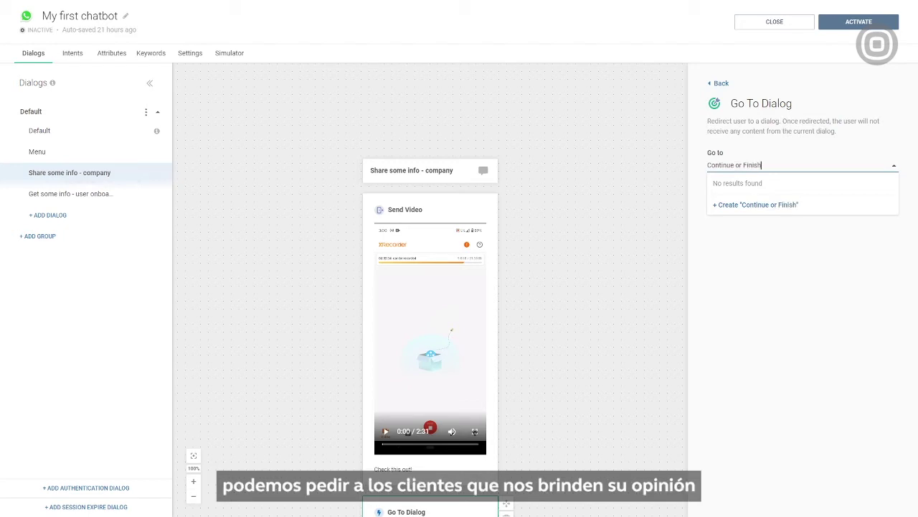
click(787, 206)
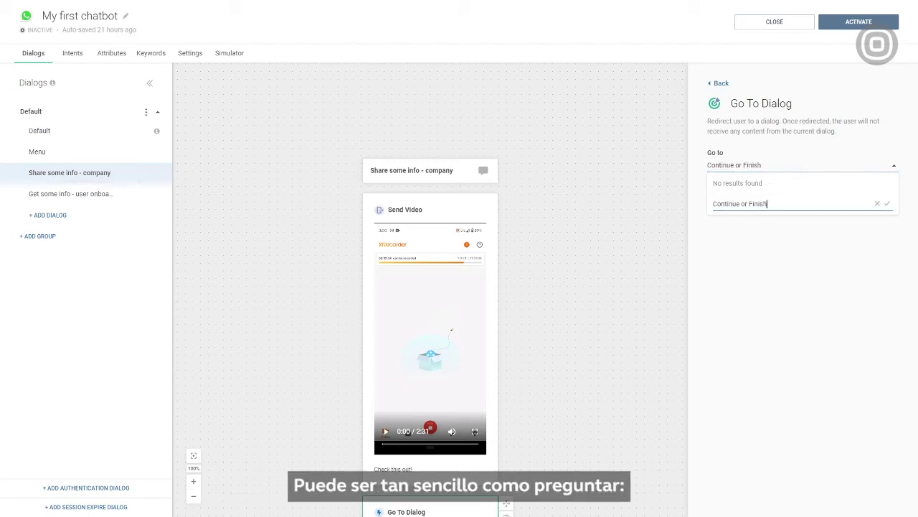
click(887, 205)
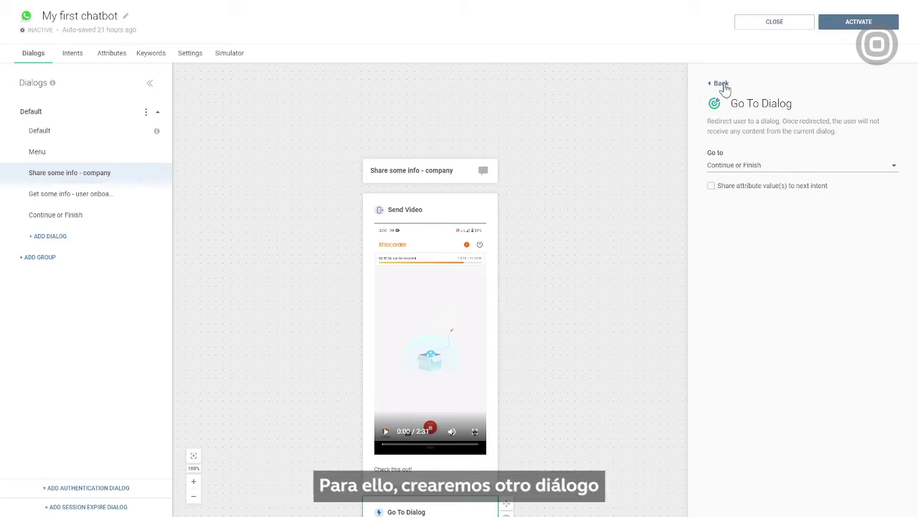
click(722, 84)
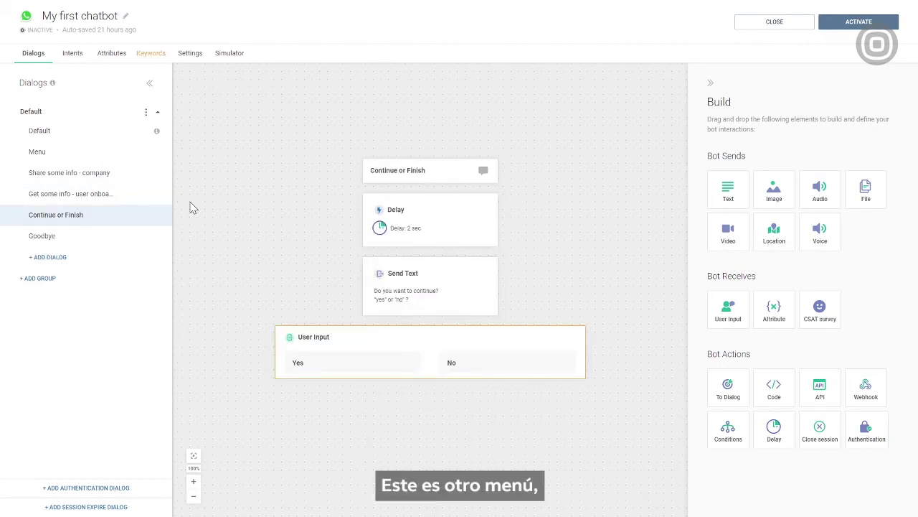
Step: In Keywords, give No the synonyms 'no nope nien no.' and Yes 'yes! sure absolutely yeah yes.'
click(151, 58)
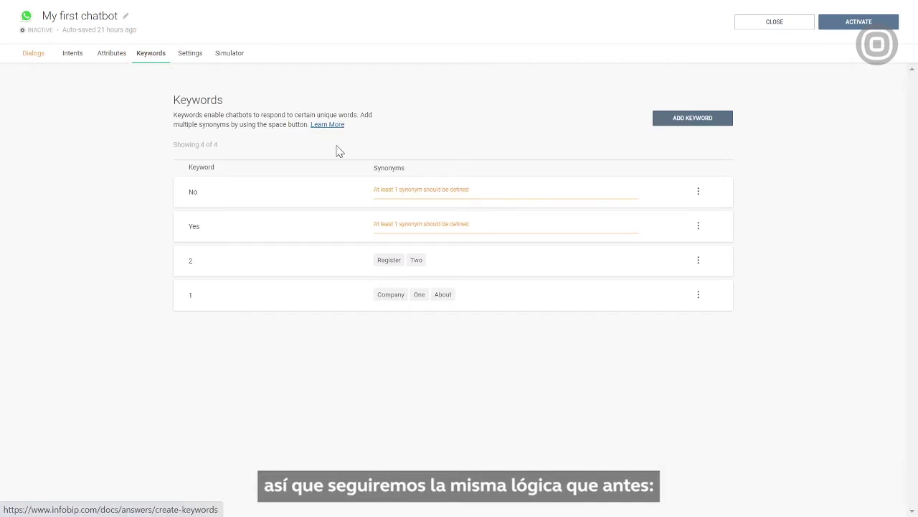
click(390, 197)
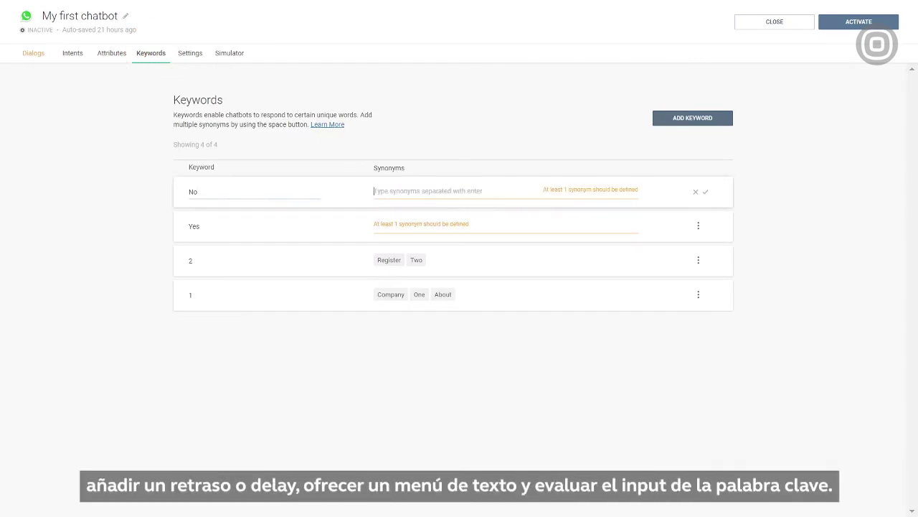
text(no!)
text( n)
text(ope)
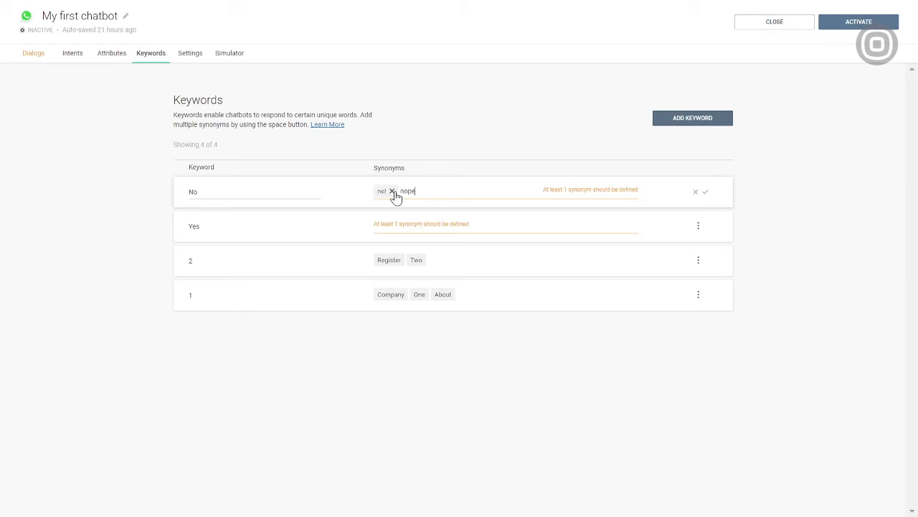
text( nien no.)
click(395, 222)
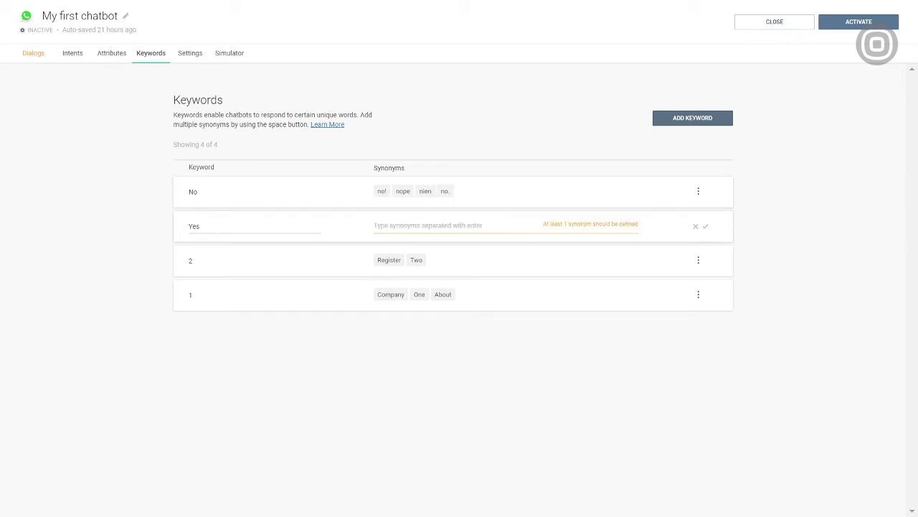
text(yes! )
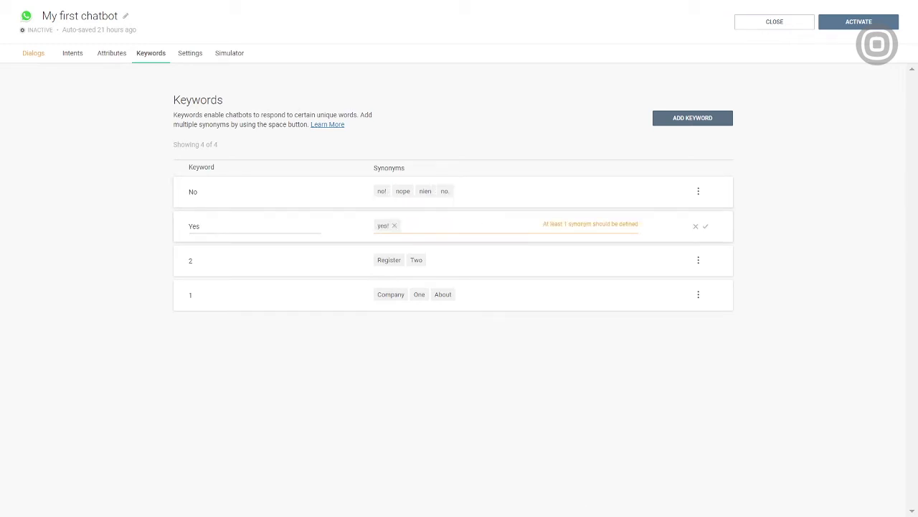
text(sure absolutely yeah yes.)
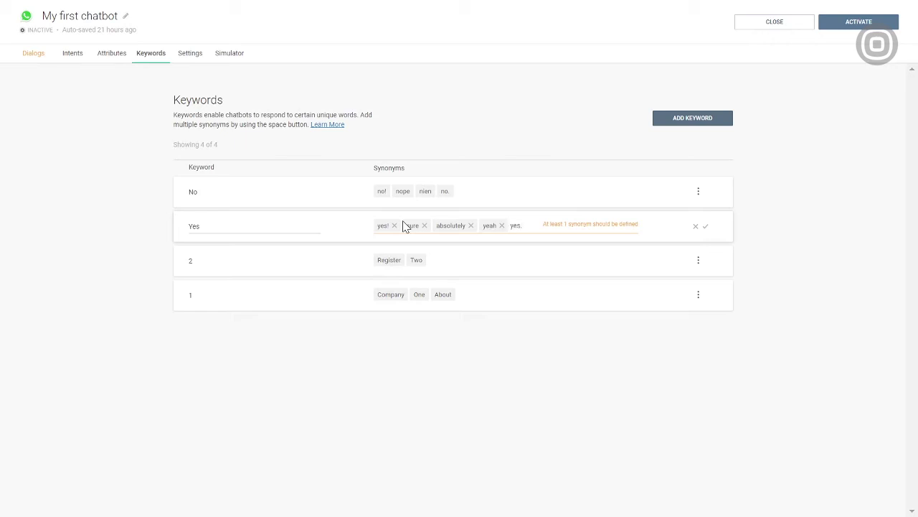
click(705, 229)
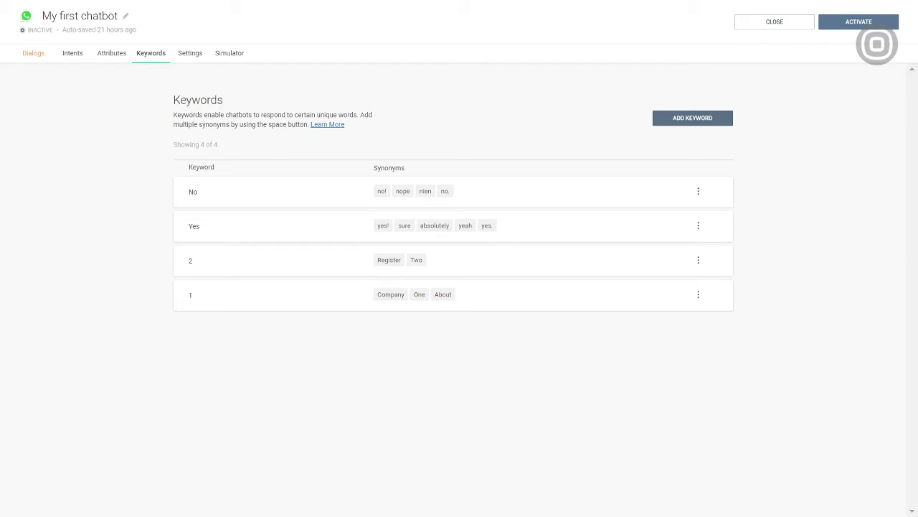
Step: Under the No answer, add a Go To Dialog step to a newly created 'Goodbye Message' dialog
click(37, 59)
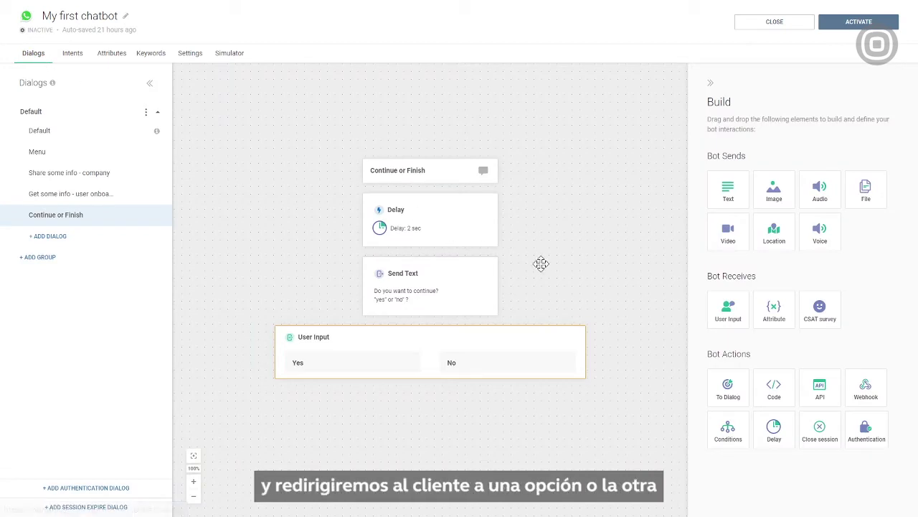
drag(708, 376, 545, 389)
text(Goodbye Message)
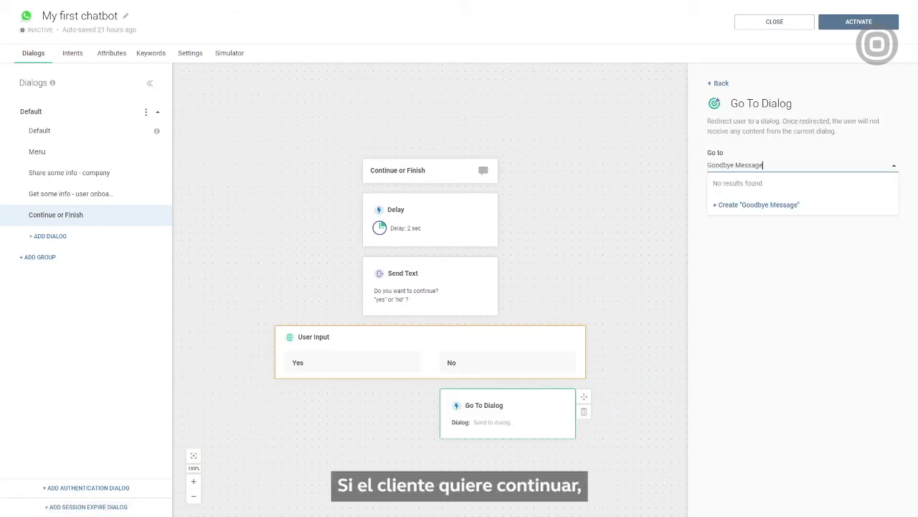
click(725, 206)
click(888, 203)
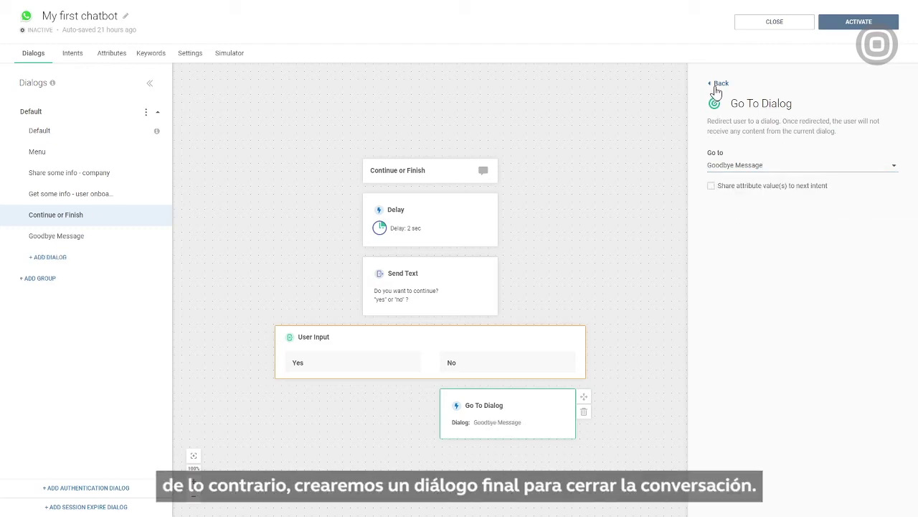
click(718, 84)
Step: Under the Yes answer, add a Go To Dialog step pointing back to Menu
drag(728, 388, 369, 406)
click(728, 166)
click(734, 206)
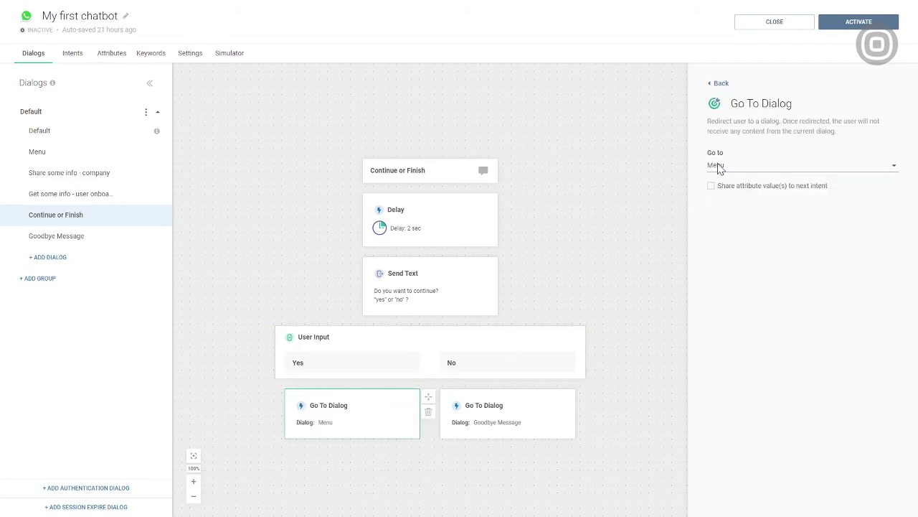
click(719, 83)
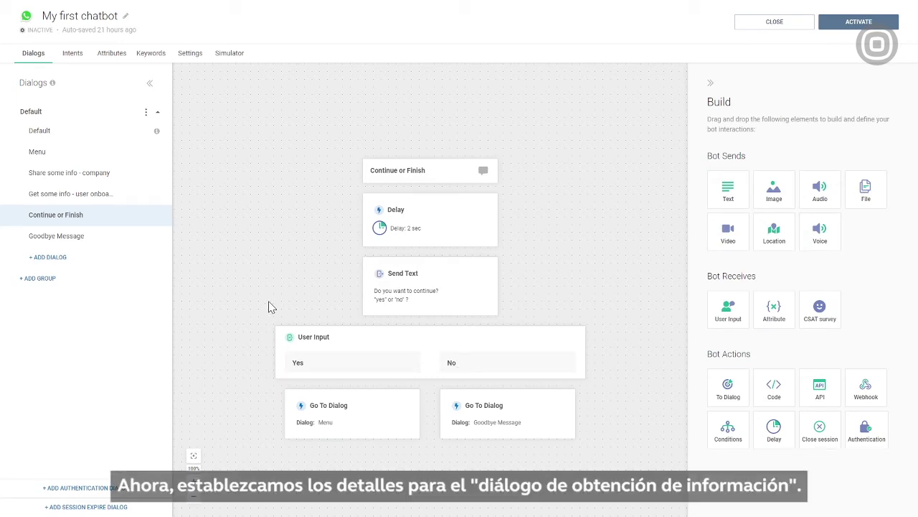
Step: In the onboarding dialog, add a Text message: "Great, let's start with registration. 😄"
click(93, 201)
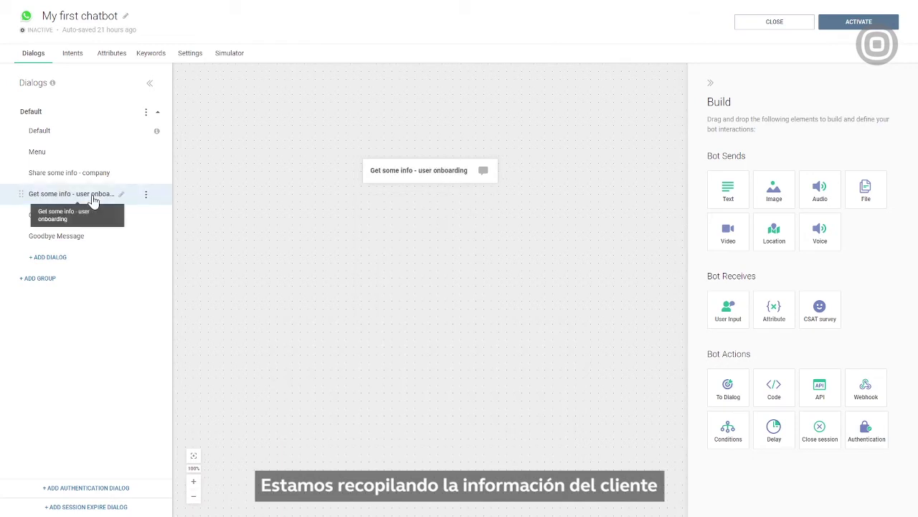
drag(727, 192, 451, 282)
click(710, 229)
text(Great, let's start with registration. 😄)
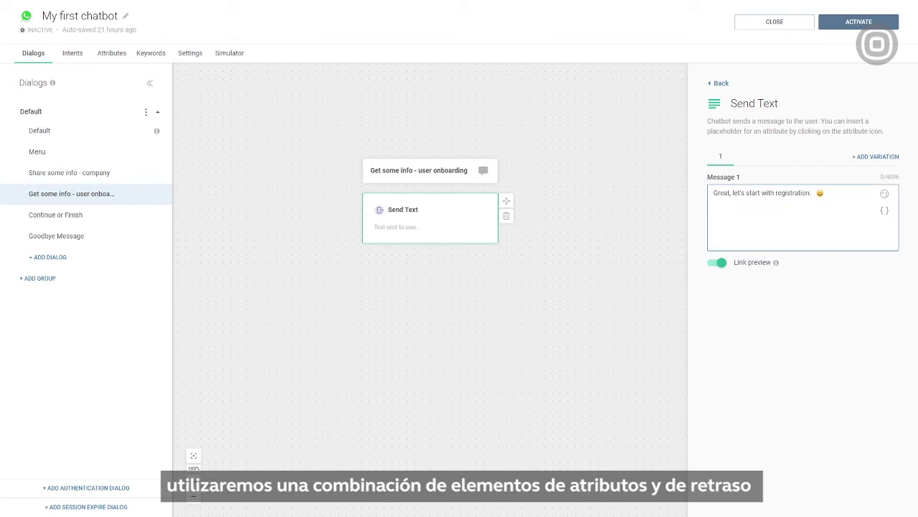
click(718, 83)
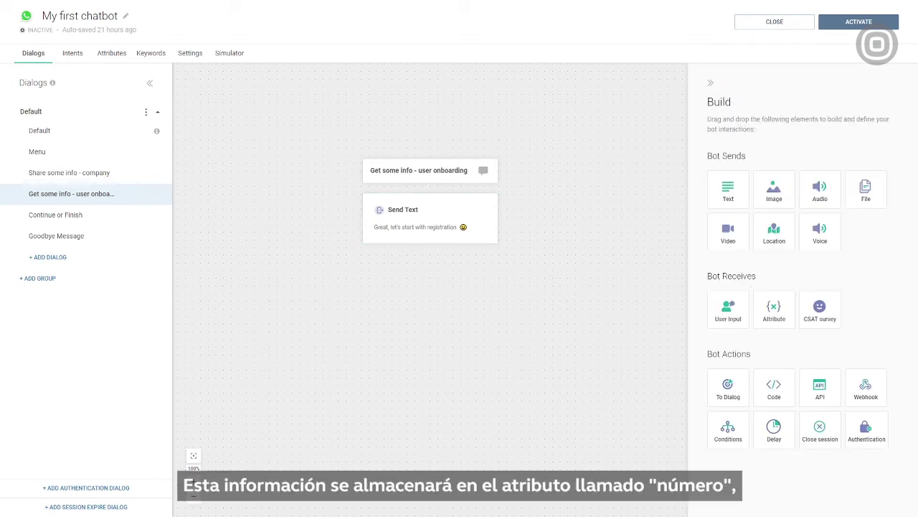
Step: Follow the greeting with a 2-second Delay
drag(769, 425, 412, 261)
click(798, 158)
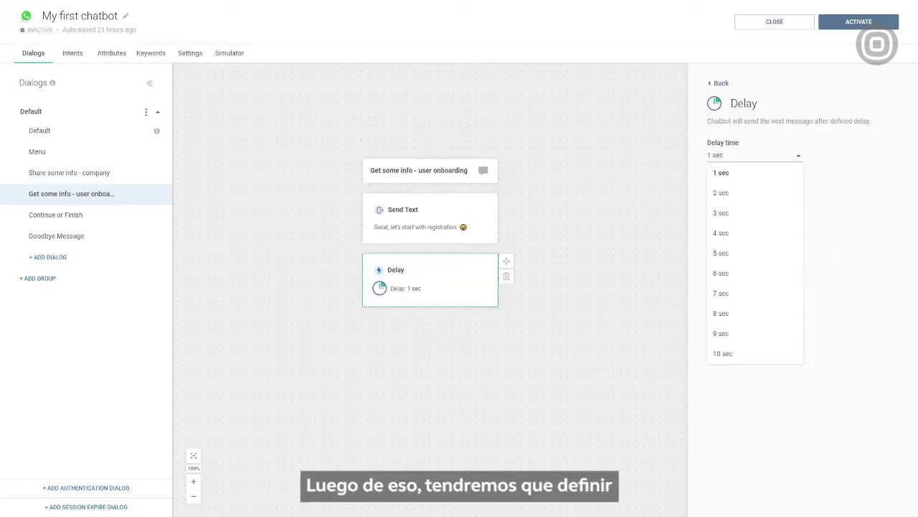
click(739, 195)
click(719, 84)
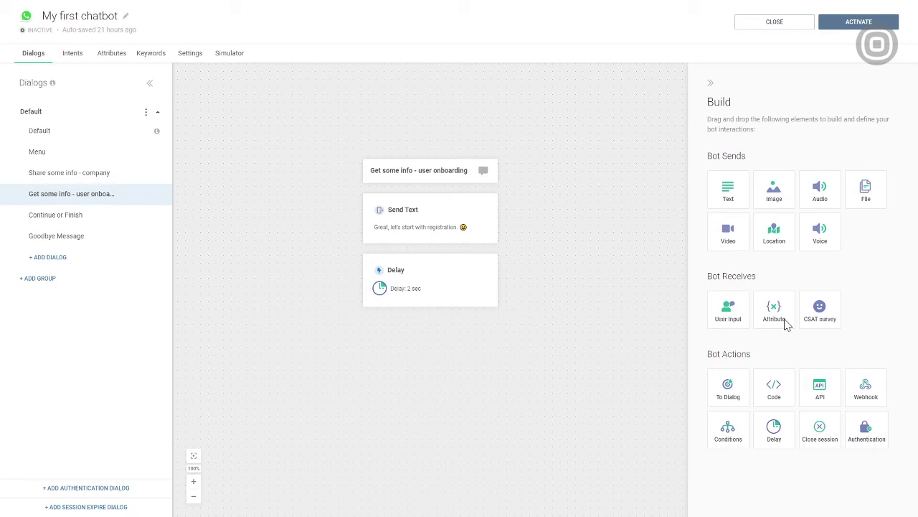
Step: Add an Attribute step asking for the phone number, saving the answer to a new 'Phone' attribute
drag(776, 314, 443, 377)
click(789, 219)
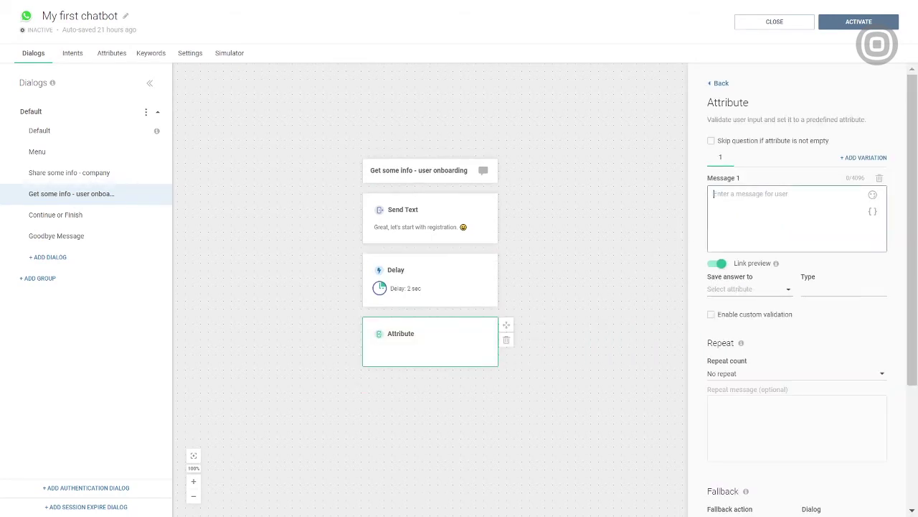
text(I know your {{Name}}, but please share with me your phone number.)
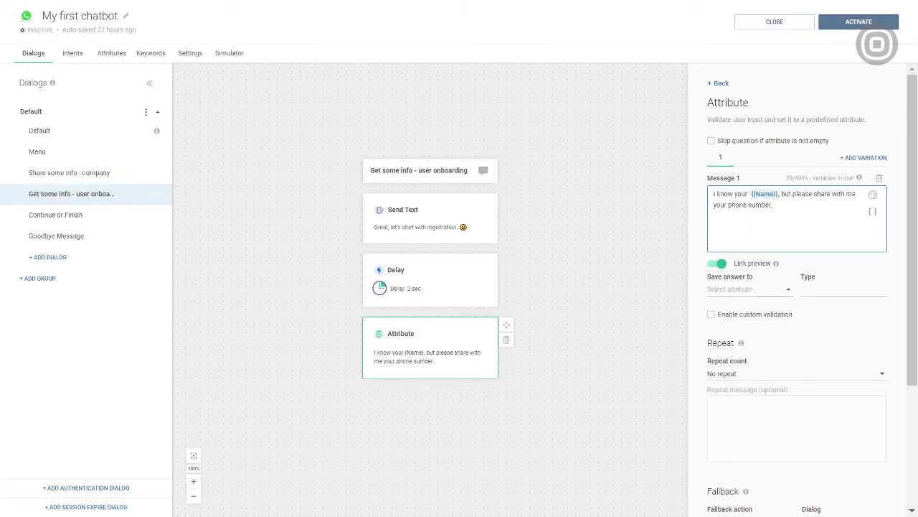
click(749, 289)
click(742, 348)
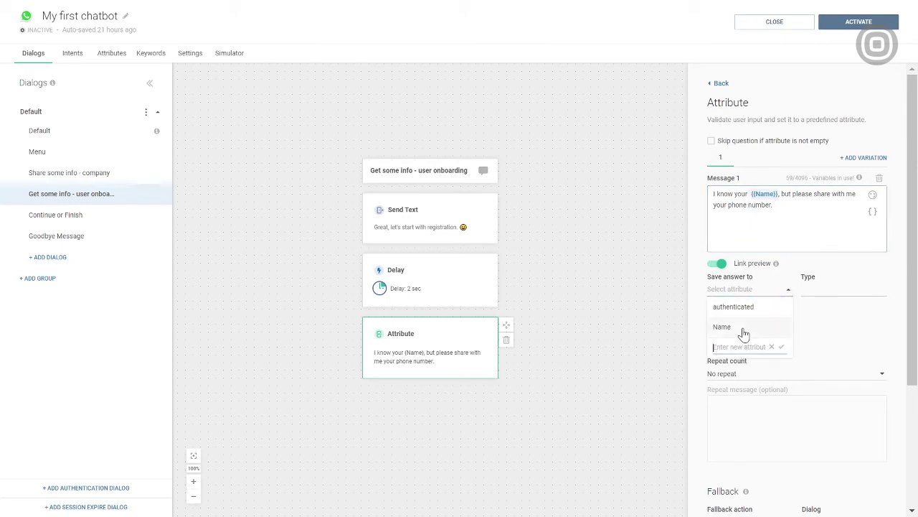
text(Phone)
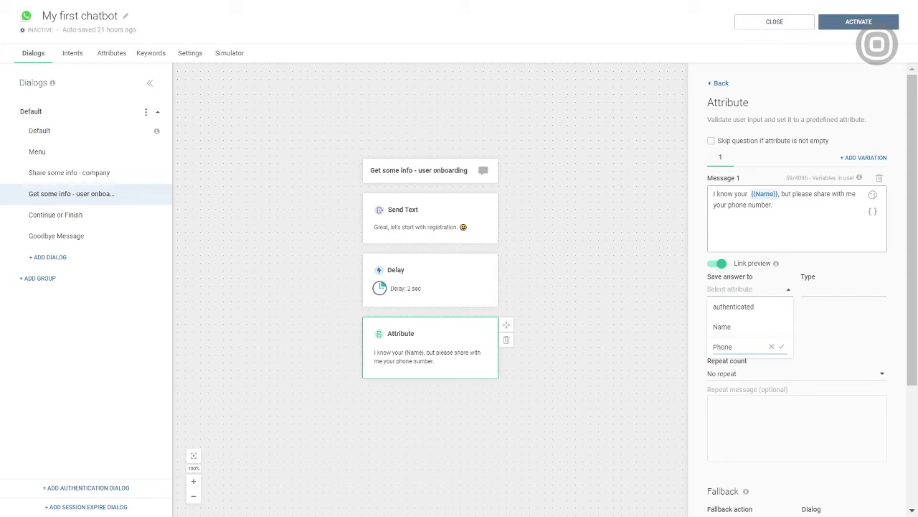
click(780, 348)
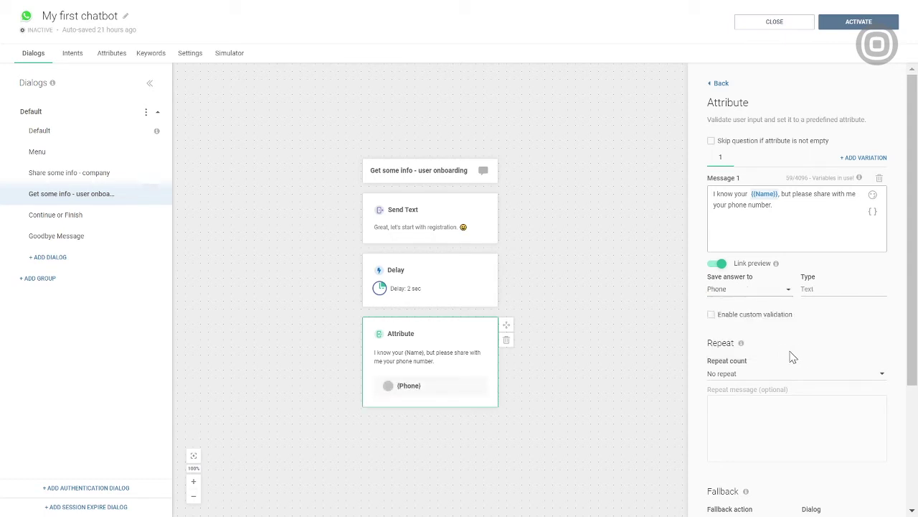
click(719, 84)
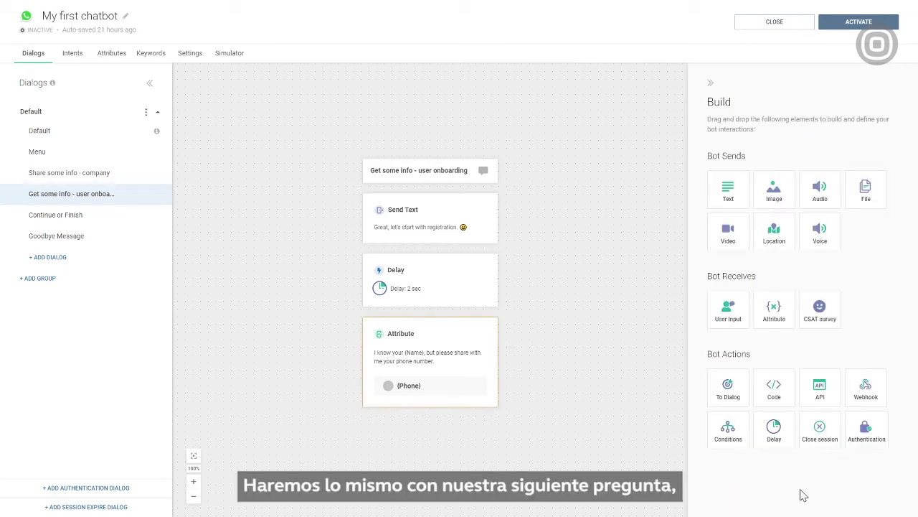
Step: Add a 3-second Delay after the phone-number question
drag(771, 427, 452, 284)
click(800, 157)
click(718, 216)
click(718, 85)
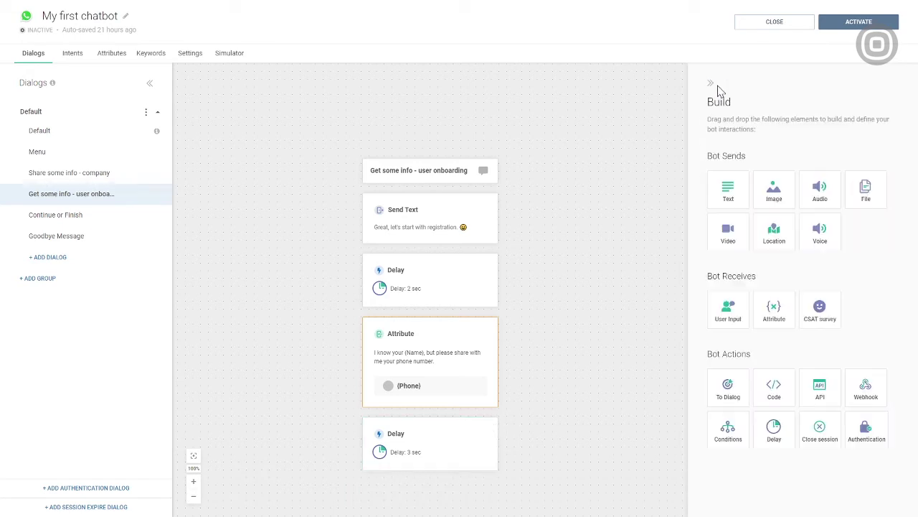
Step: Add an Attribute step asking for the chatbot provider, saved to a new 'Provider Name' attribute
drag(772, 307, 433, 475)
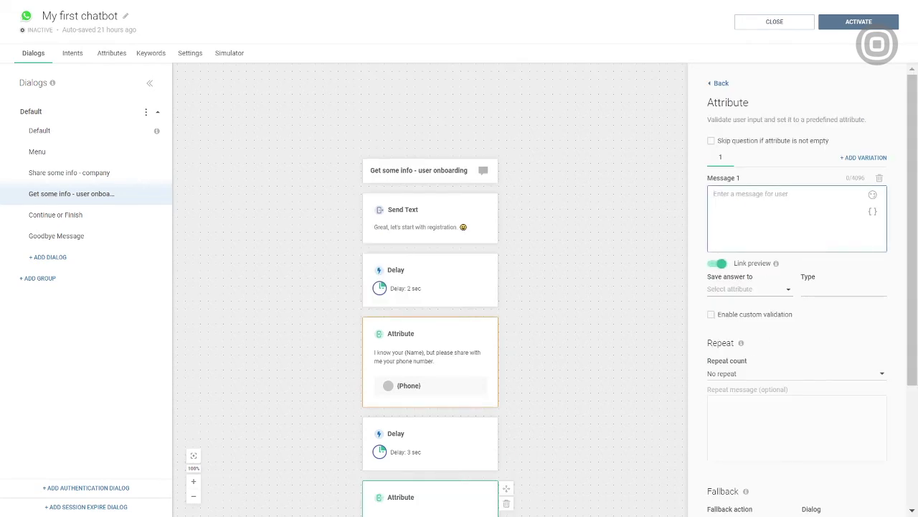
text(Well done!  Can you also tell me who is your chatbot provider?)
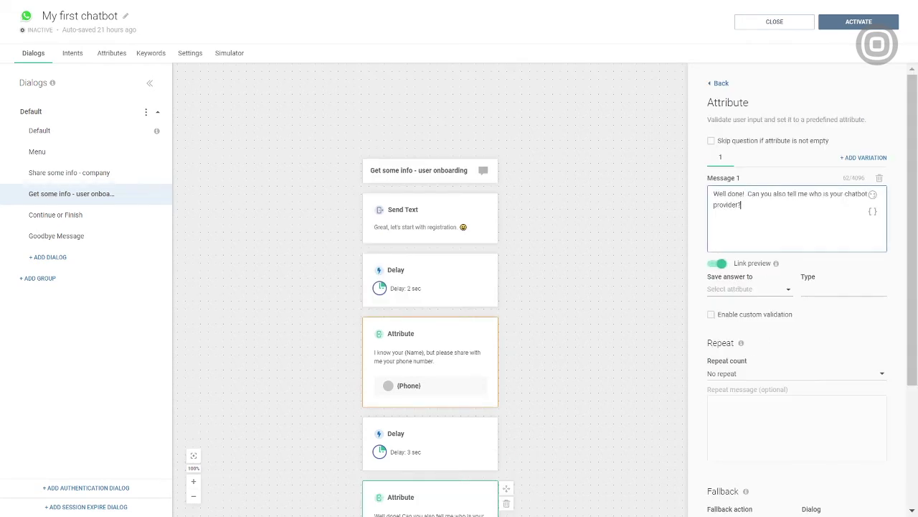
click(746, 288)
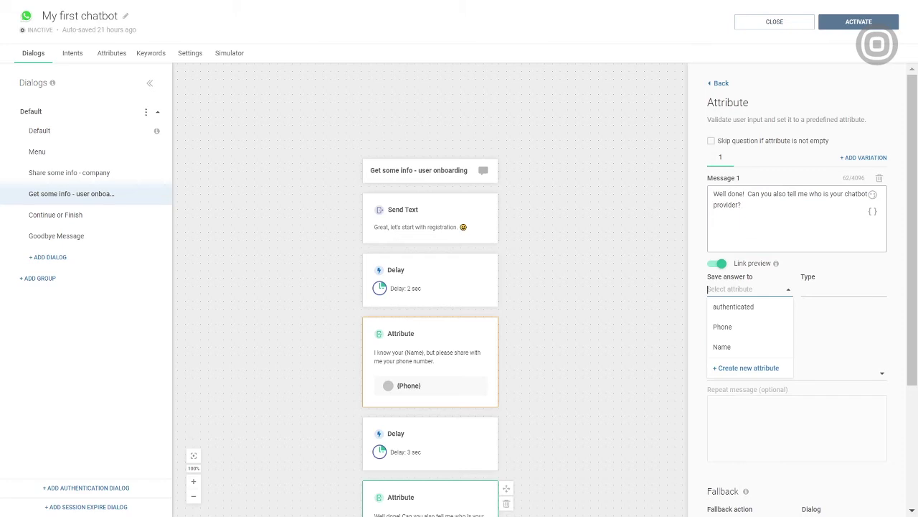
text(Provider Name)
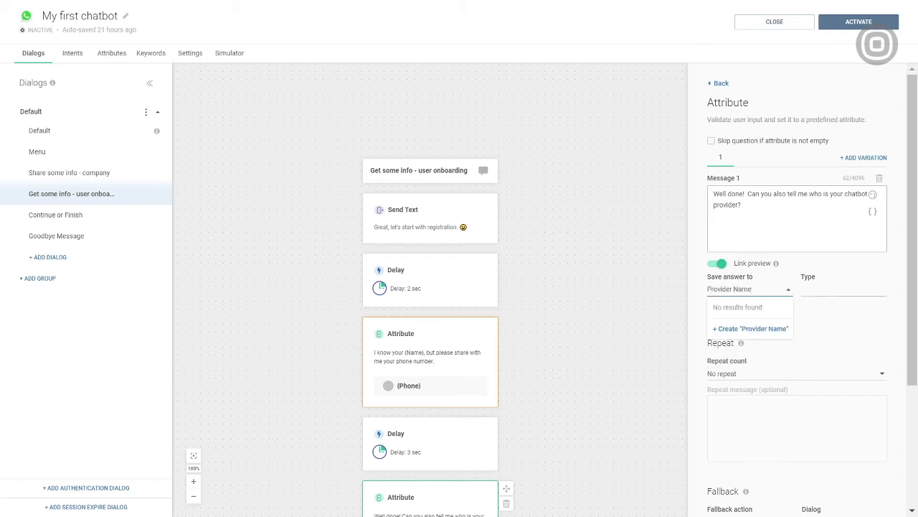
click(753, 330)
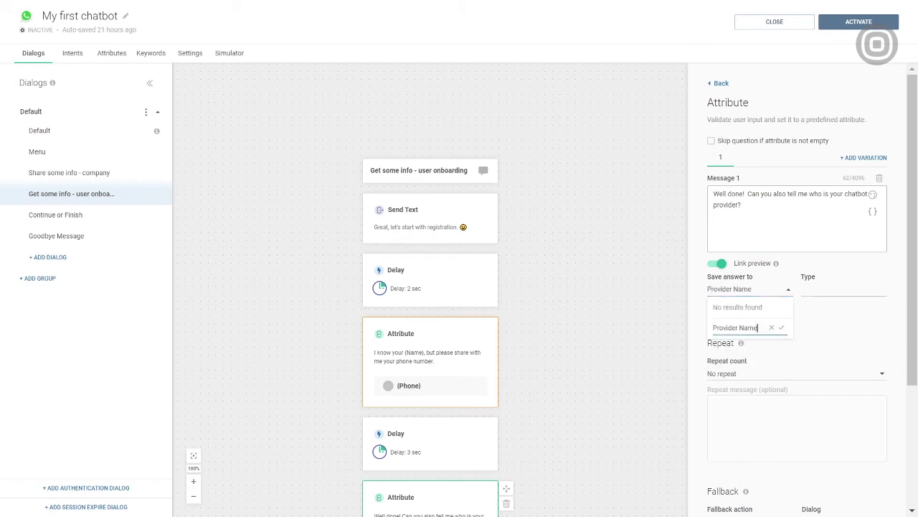
click(781, 328)
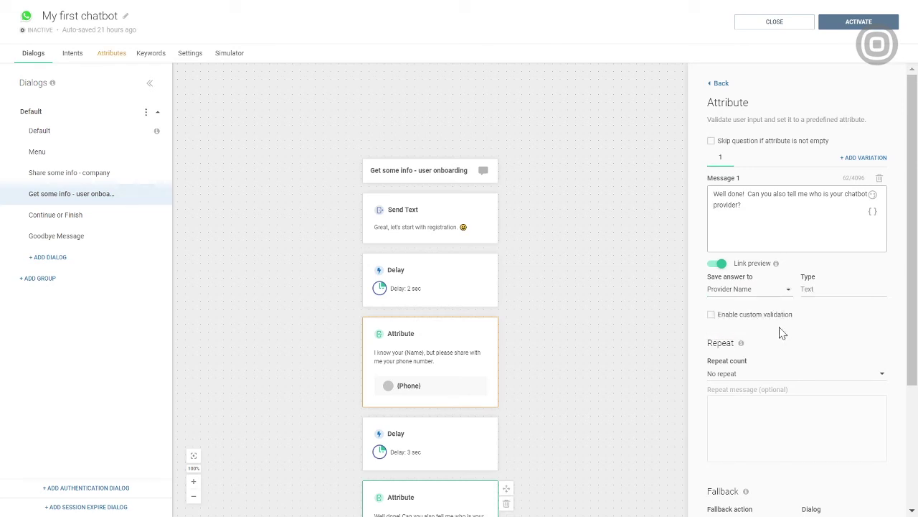
click(720, 84)
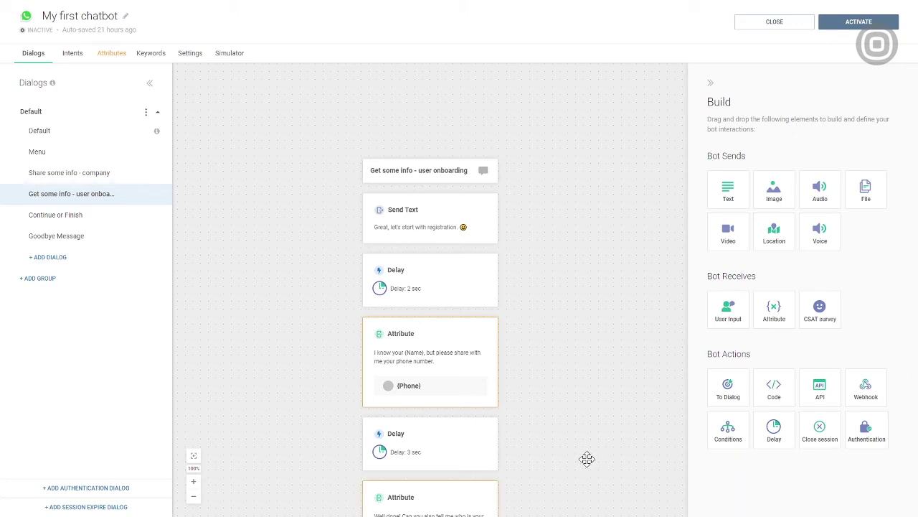
Step: End the onboarding flow with a Go To Dialog creating 'Process Info - User Checking'
scroll(587, 459, down, 3)
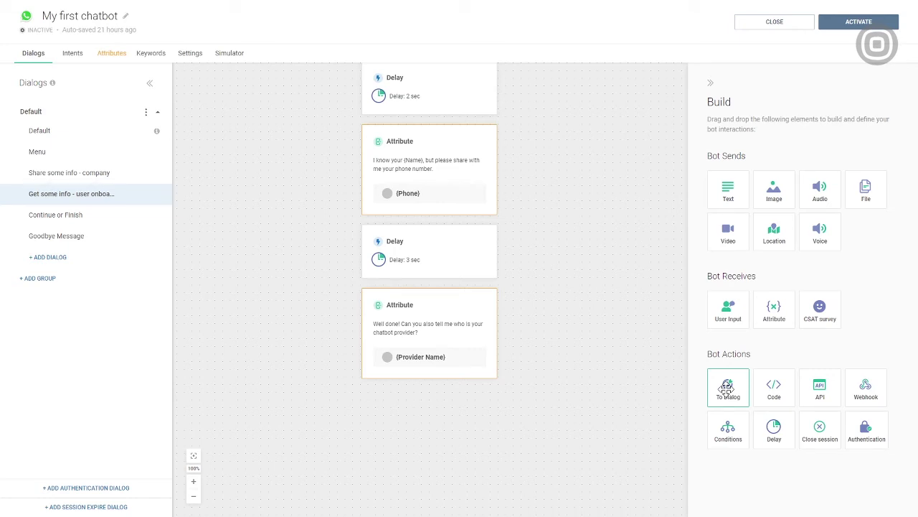
click(727, 388)
text(Process Info - User Checking)
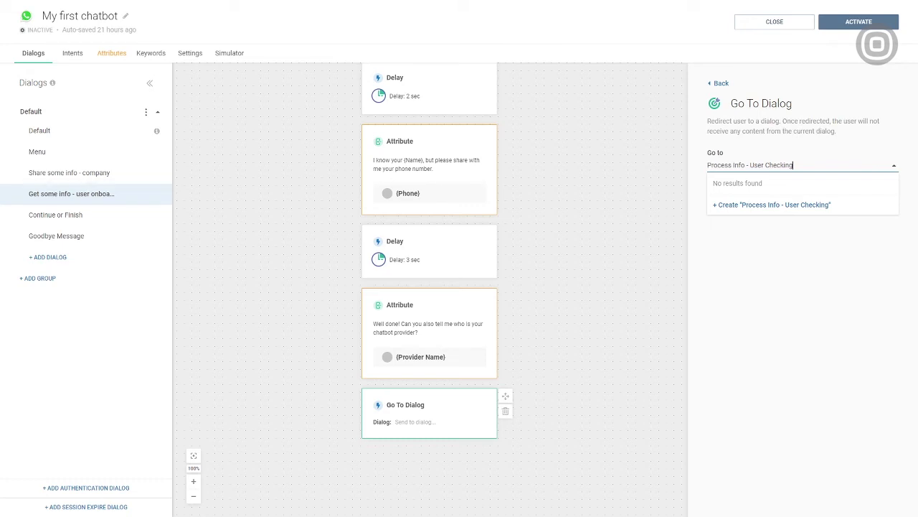
key(Return)
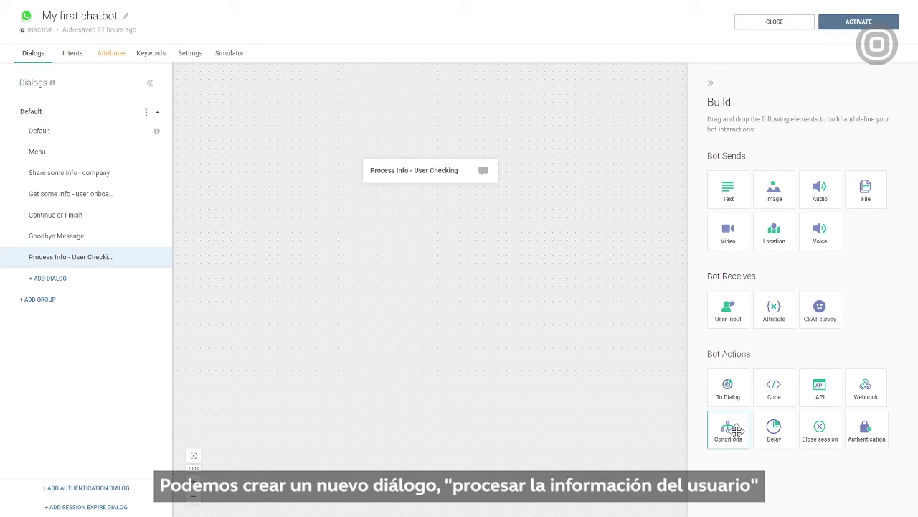
Step: Add a Conditions step checking Provider Name is 'Infobip', with an Else branch
drag(728, 431, 462, 282)
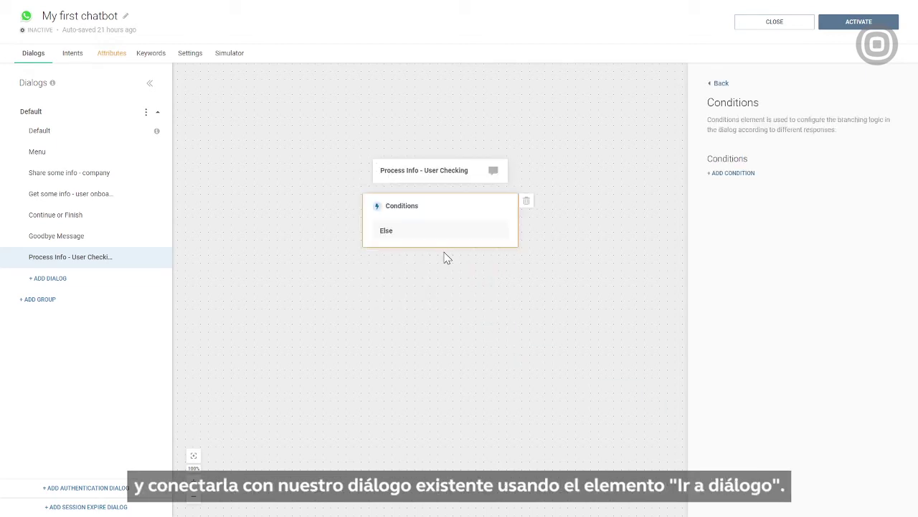
click(730, 175)
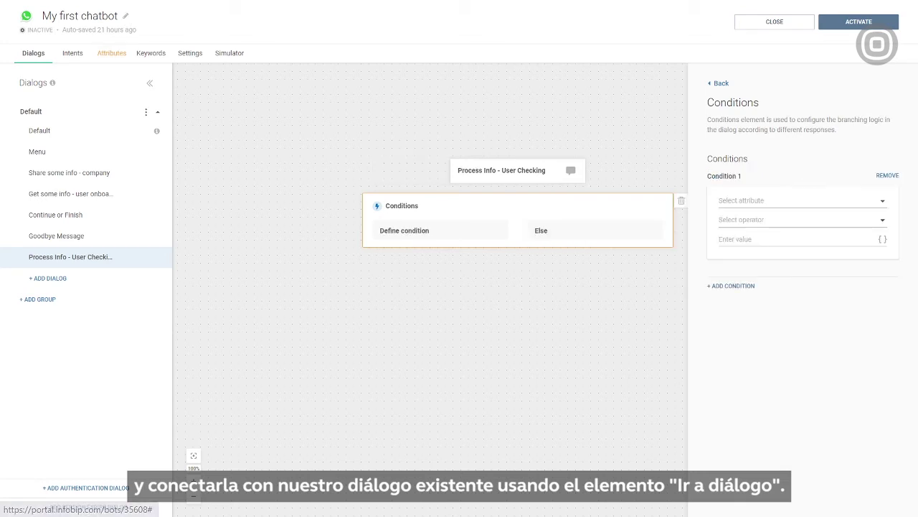
click(739, 202)
click(743, 233)
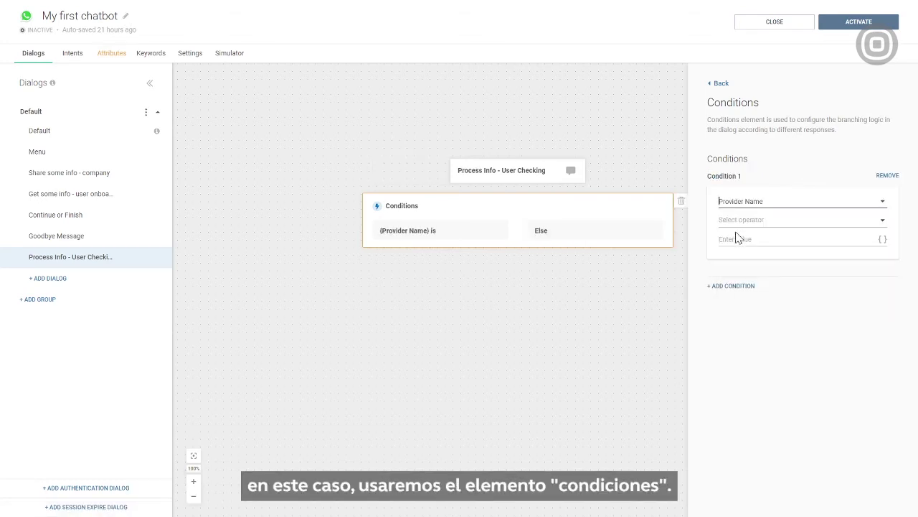
click(738, 220)
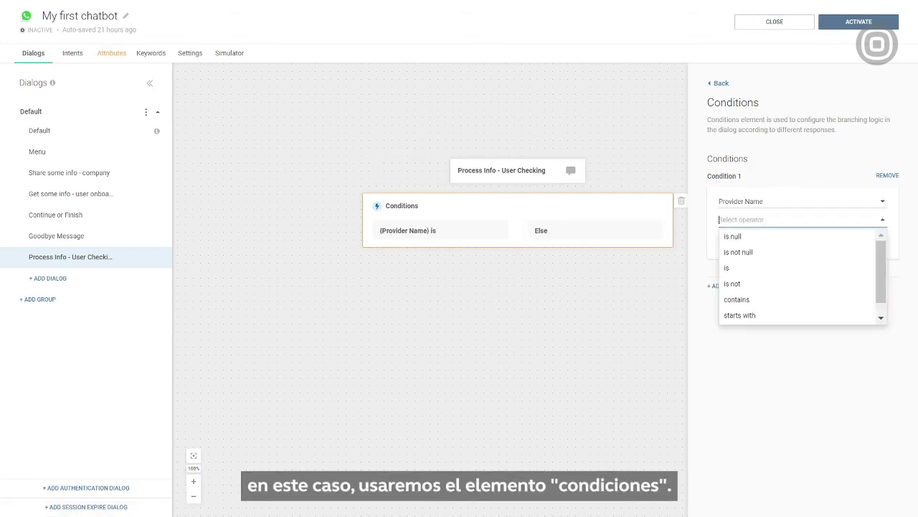
click(732, 268)
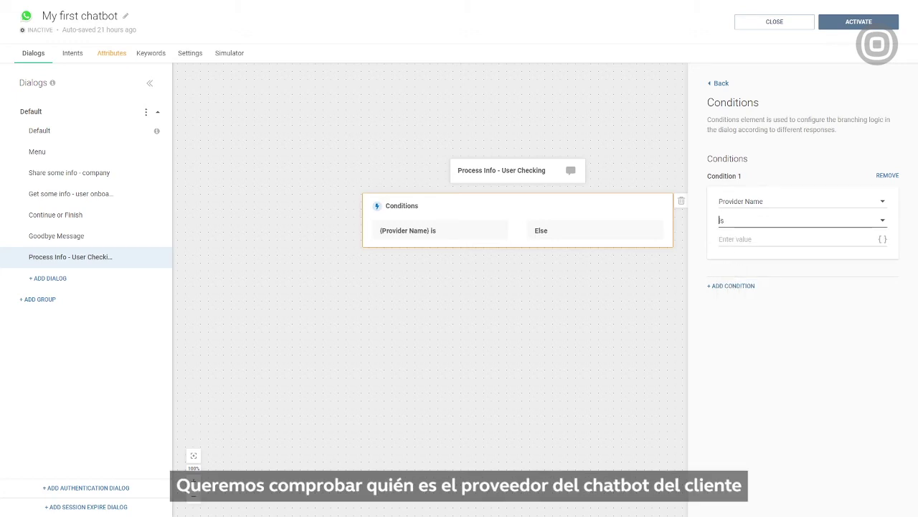
text(Infobip)
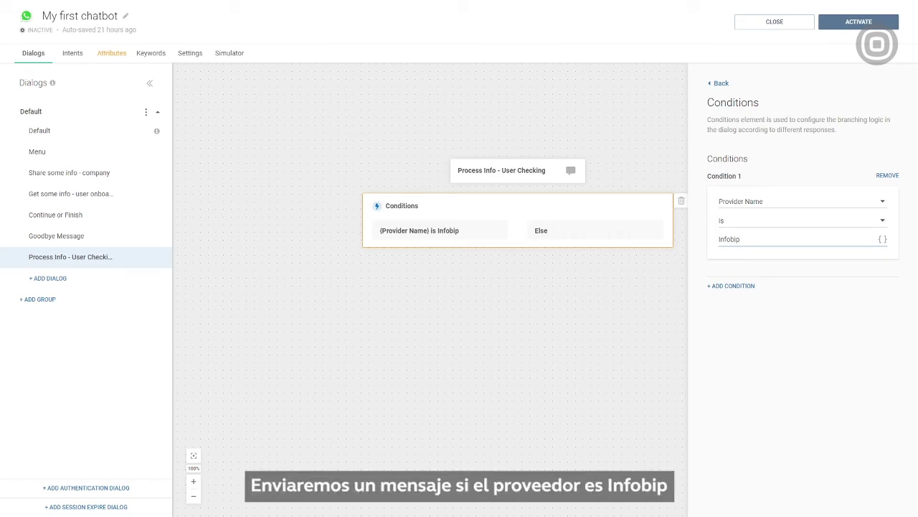
click(719, 84)
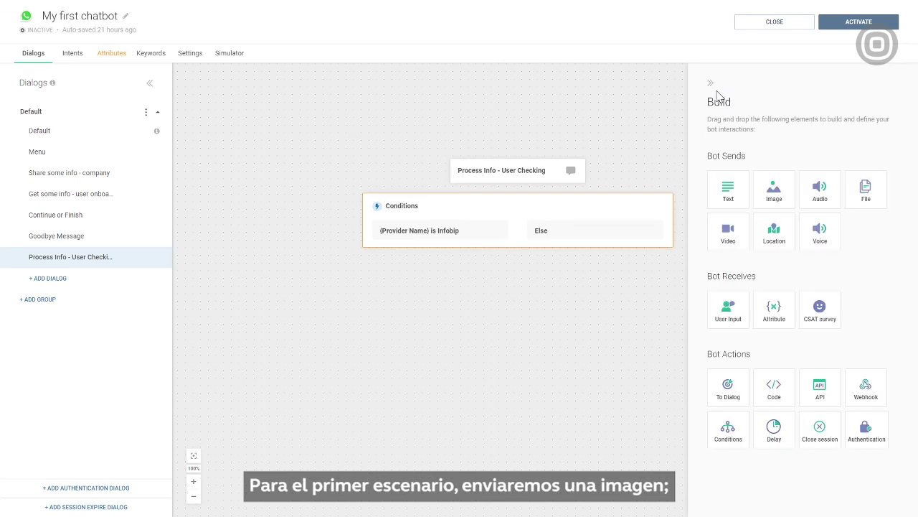
Step: Add the Else reply text "You're mocking me, right?"
drag(733, 200, 590, 263)
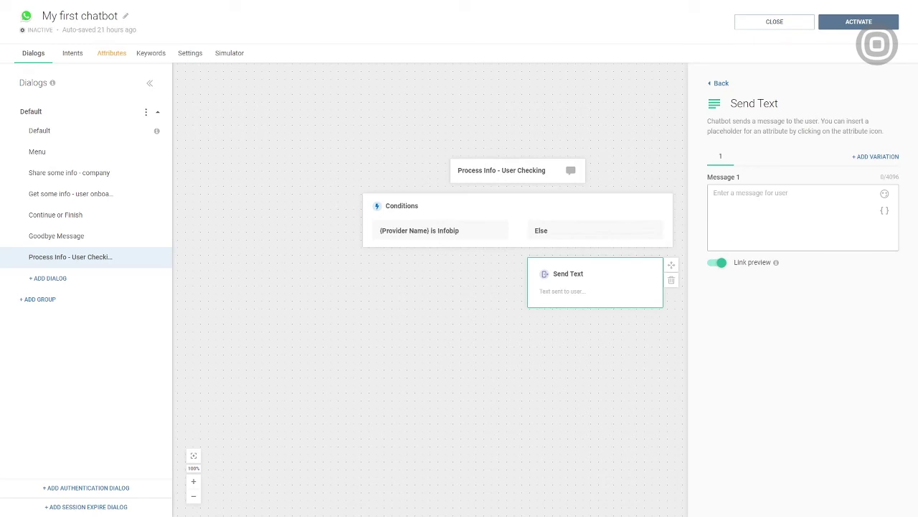
text(You)
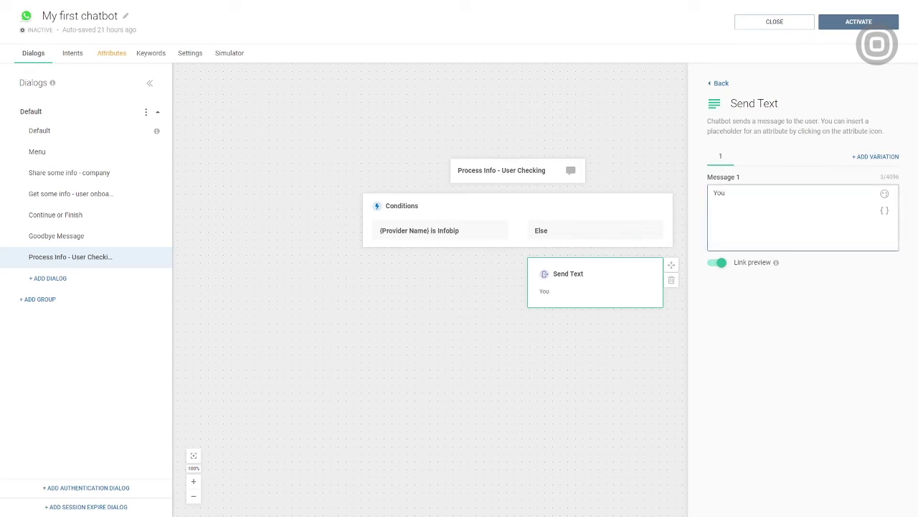
text('re mocking me, right?)
click(743, 312)
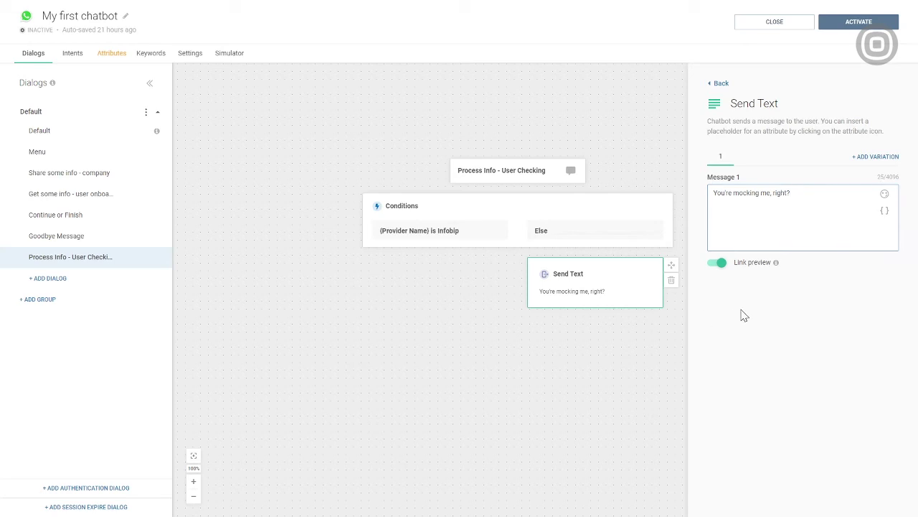
click(719, 84)
Step: After the Else reply, redirect to the Continue or Finish dialog
drag(729, 389, 598, 319)
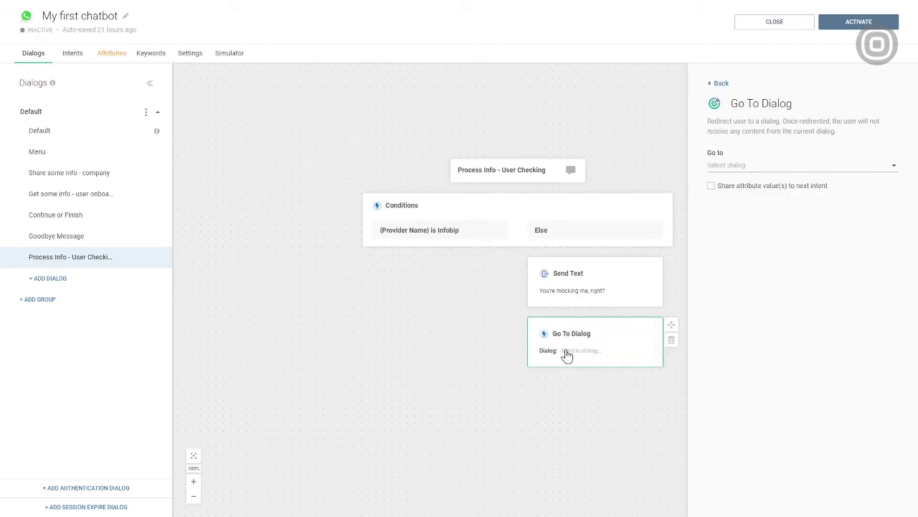
click(733, 166)
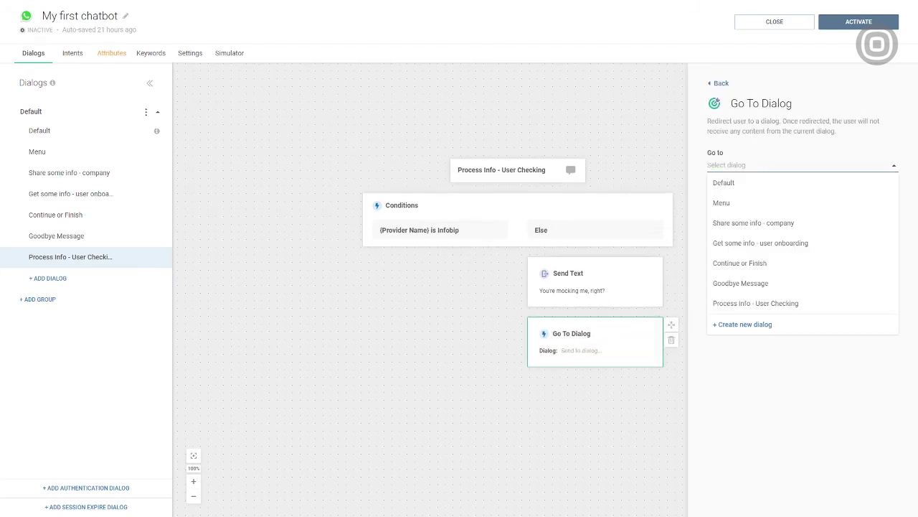
click(735, 263)
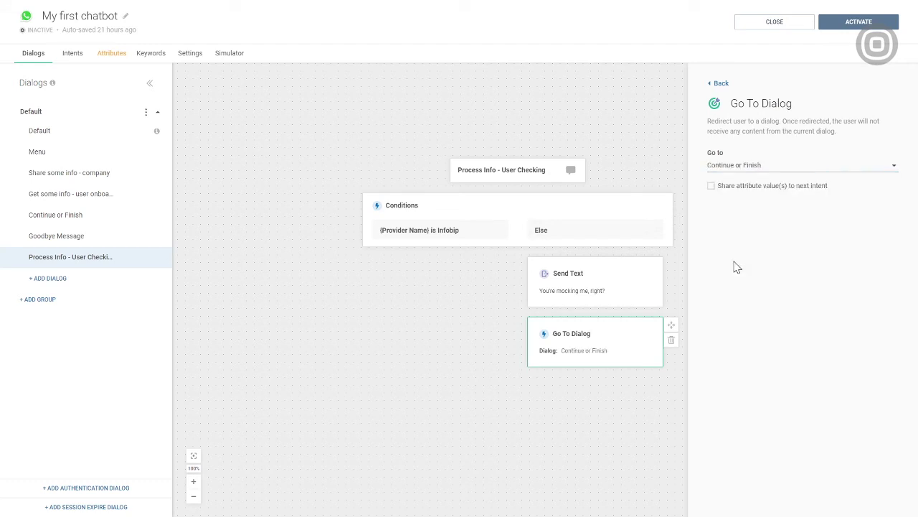
click(720, 84)
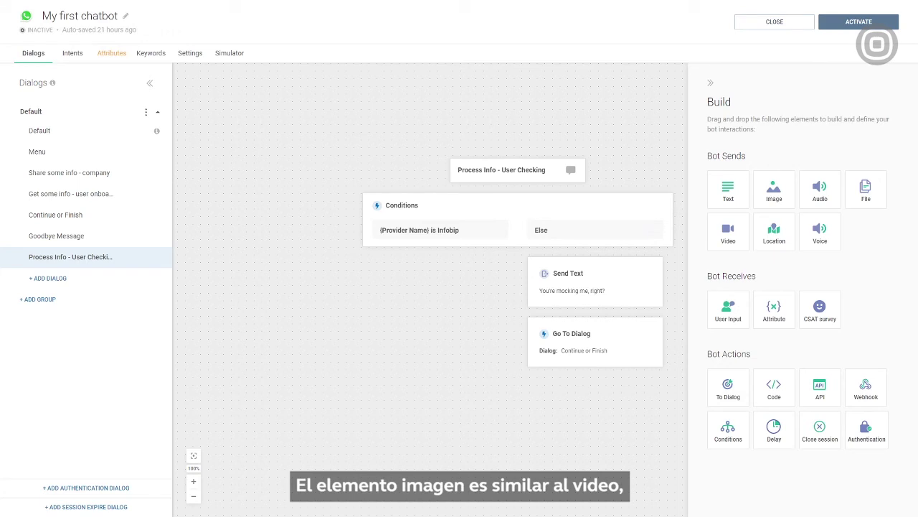
Step: Add a Send Image step to the Infobip branch using the high-five image link
drag(775, 195, 445, 269)
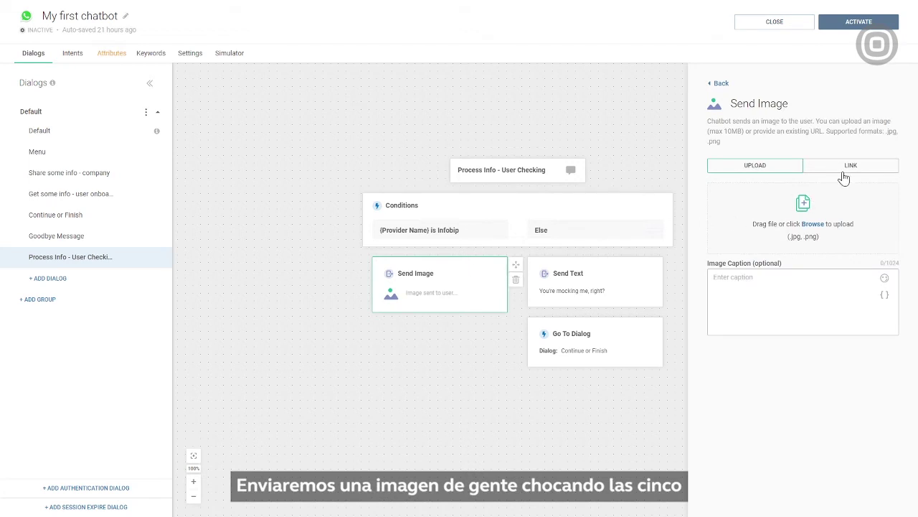
click(843, 173)
click(797, 197)
text(https://media.istockphoto.com/vectors/high-five-illustration-vector-id990825882?k=6&m=990825882&s=170667a&w=0&h=kcOhysGpLU8Baf-XJXju0zUa33snqaUdjgLtFO-O4Sg=)
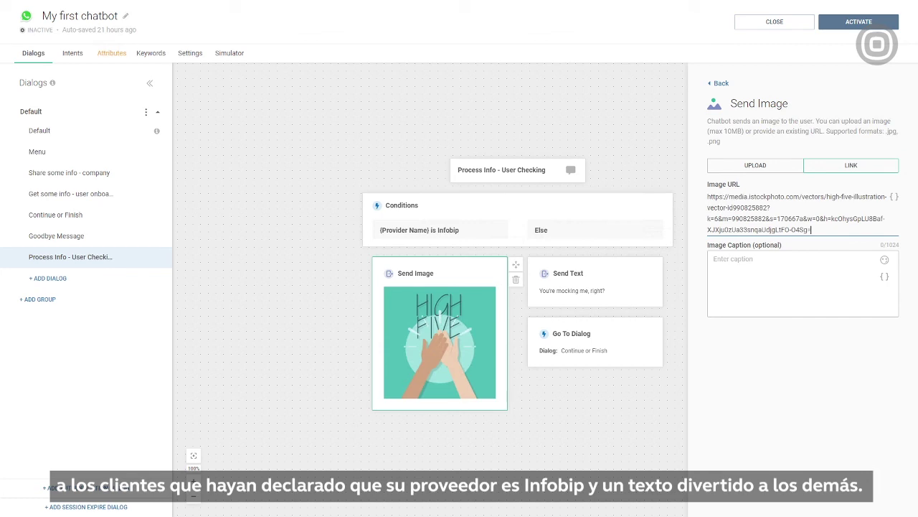
click(718, 84)
Step: Redirect from the high-five image to Continue or Finish, then open the Goodbye Message dialog
drag(728, 388, 466, 371)
click(739, 165)
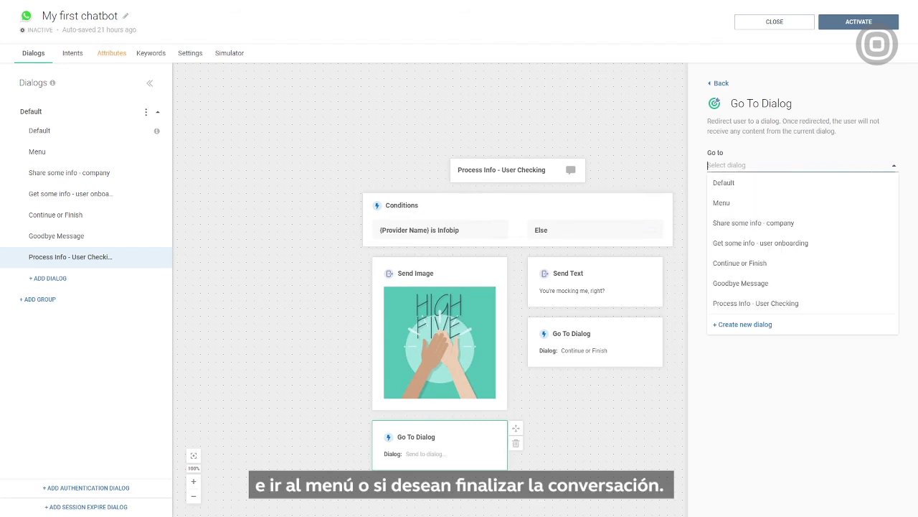
click(738, 263)
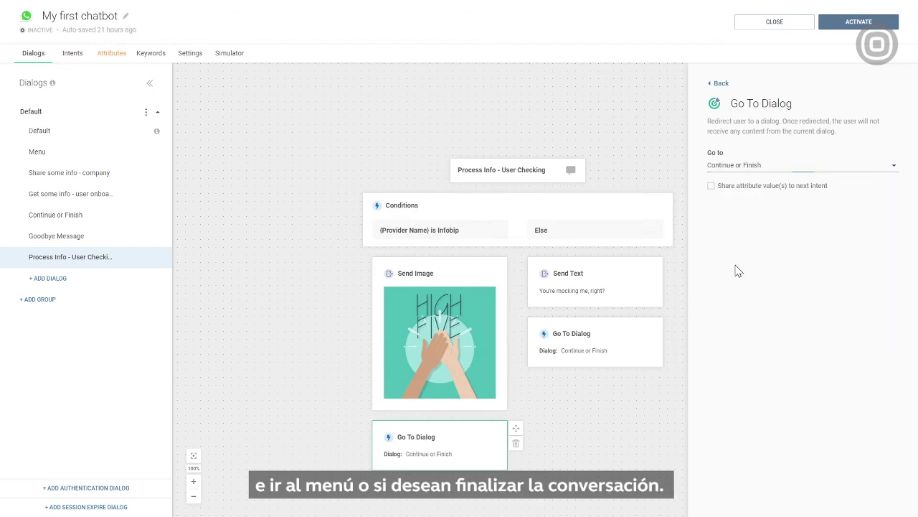
click(721, 84)
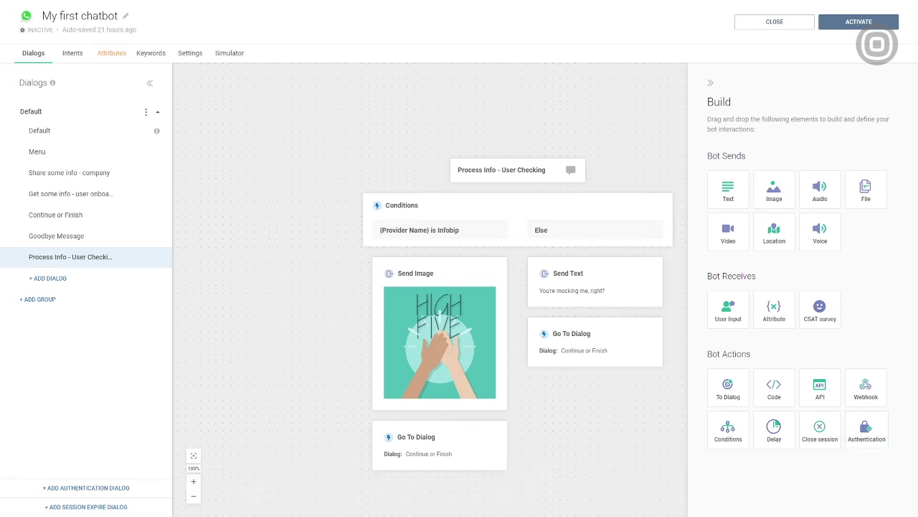
click(55, 235)
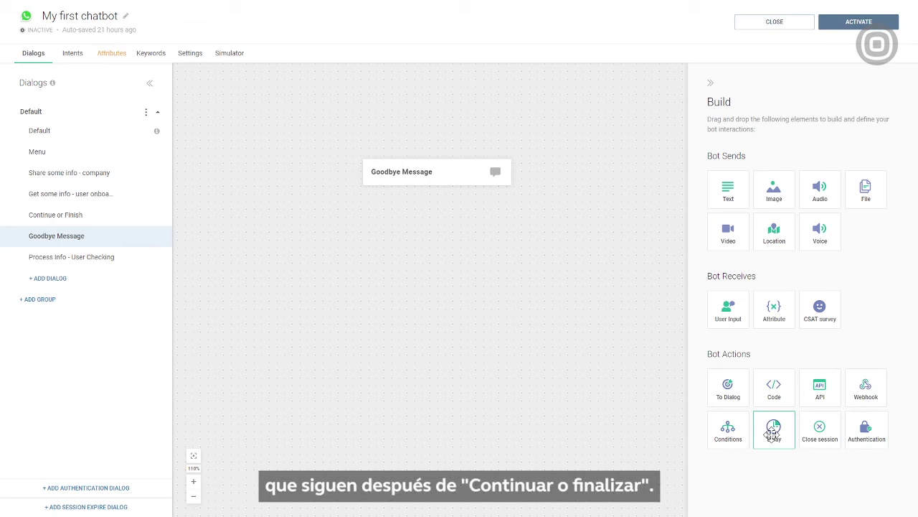
Step: Add a 2-second Delay at the start of the Goodbye Message dialog
drag(773, 431, 480, 293)
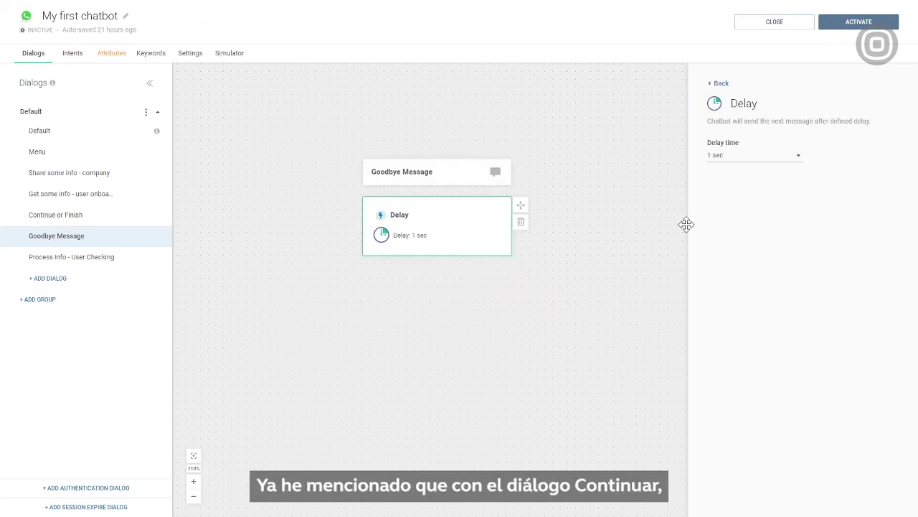
click(730, 152)
click(730, 196)
click(718, 83)
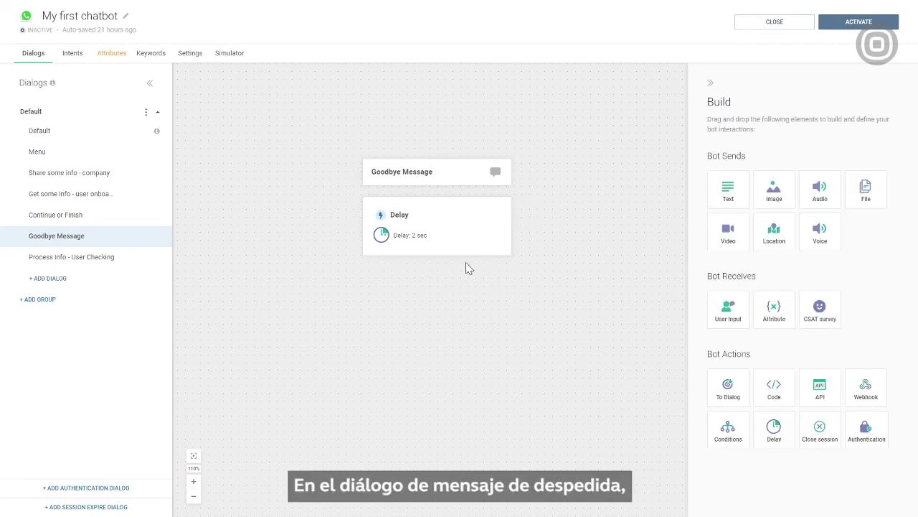
Step: Add a Text element with the pasted {{Name}} goodbye message and Close session, then view Attributes
drag(731, 191, 480, 277)
click(746, 188)
text(This was a short, but sweet demo conversation {{Name}} ! Thank you, and I hope to see you soon. 😀)
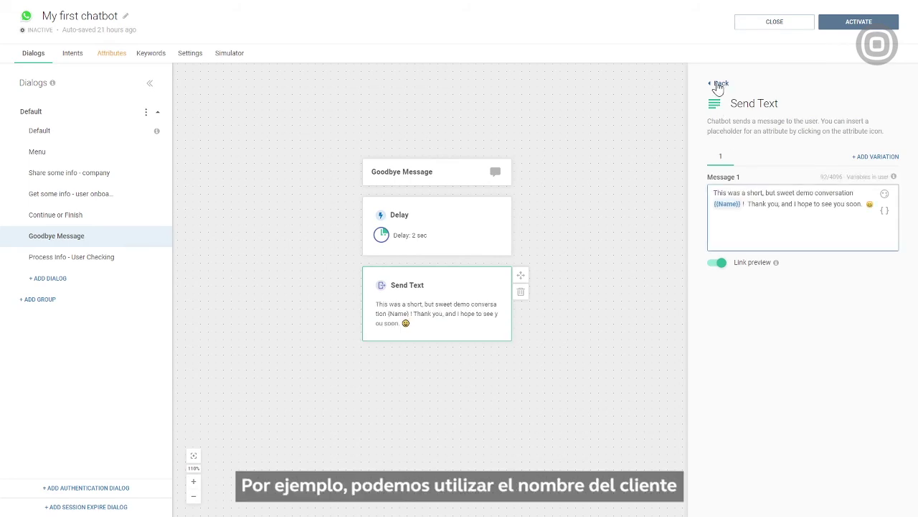
click(718, 83)
drag(820, 430, 447, 346)
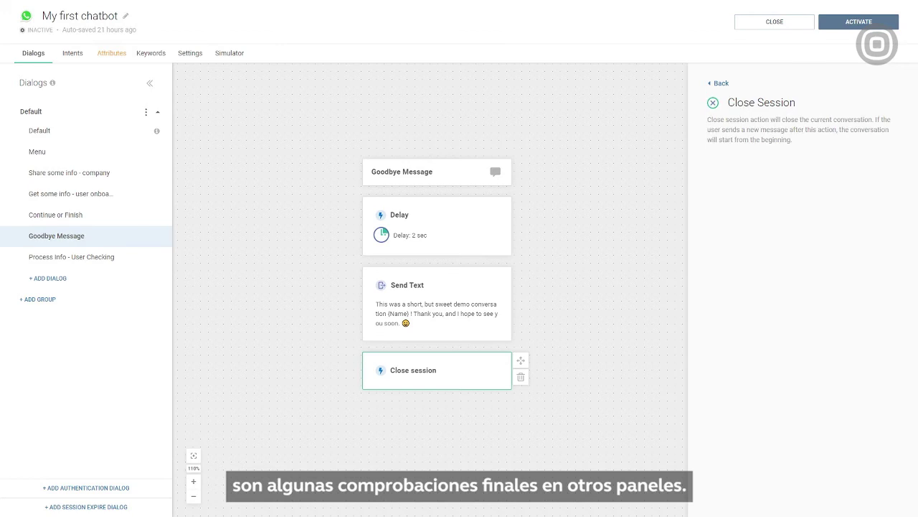
click(111, 53)
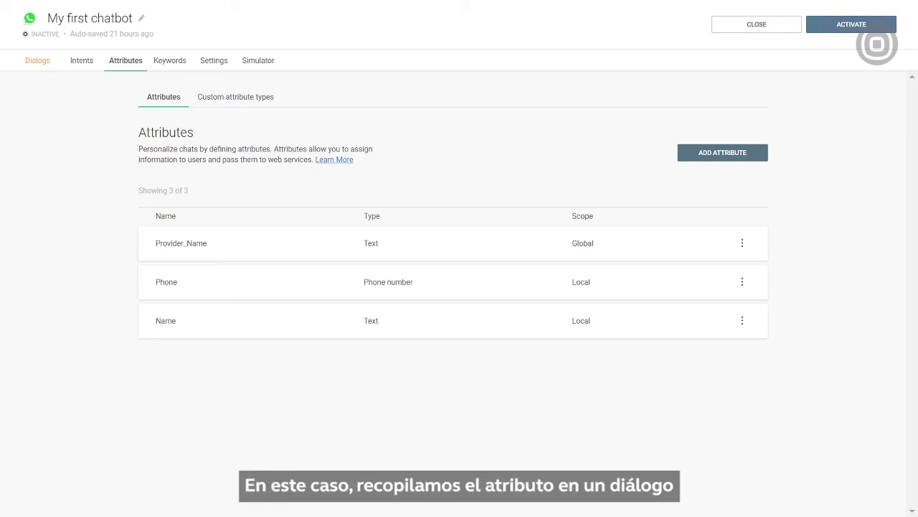
Step: Review the Keywords list, then switch to the Simulator for My first chatbot
click(170, 61)
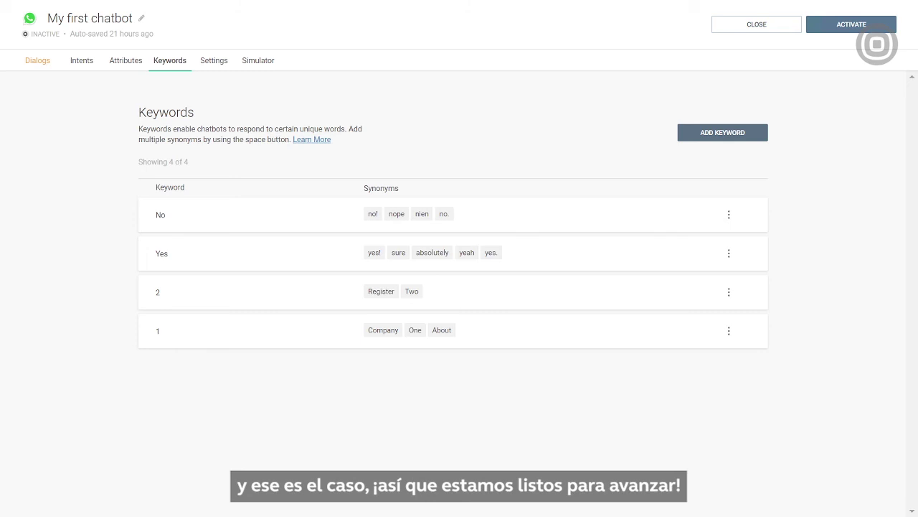
click(259, 60)
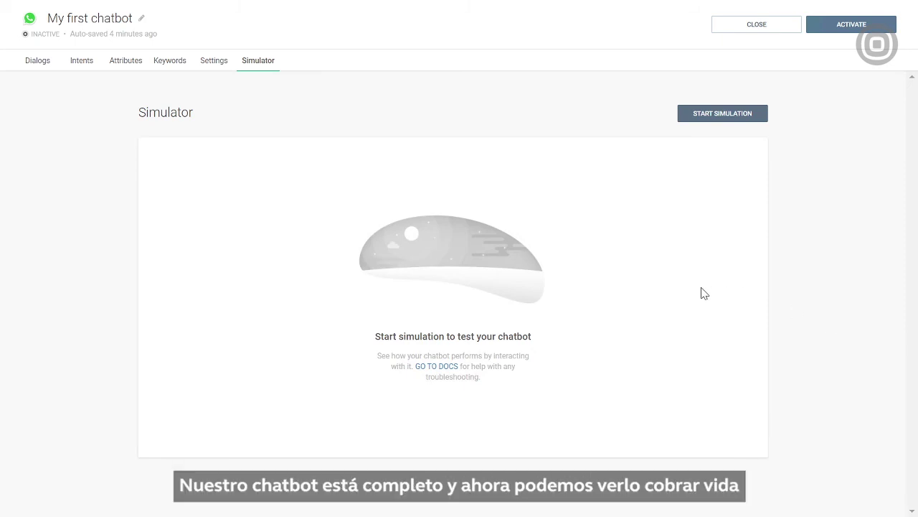
Step: Start a simulation and reply Hi, a user name, 1 for company info, and yes
click(707, 117)
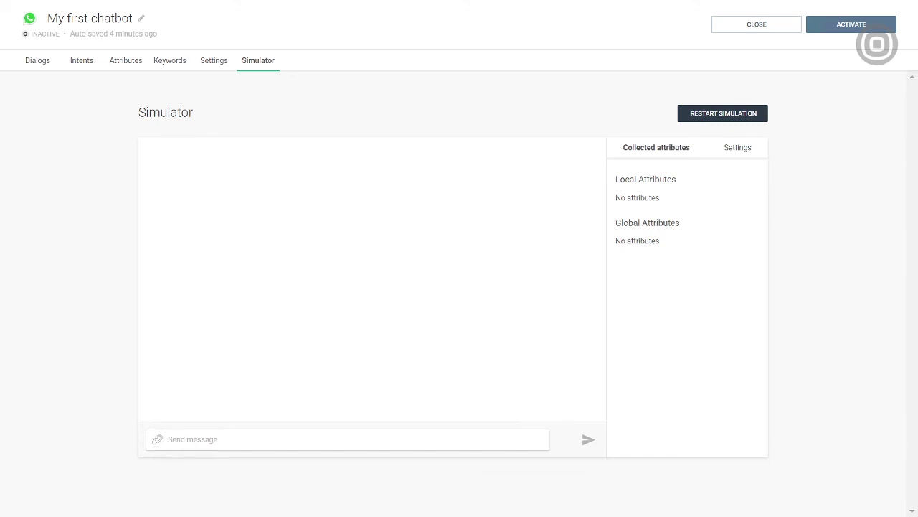
click(388, 438)
text(Hi)
key(Return)
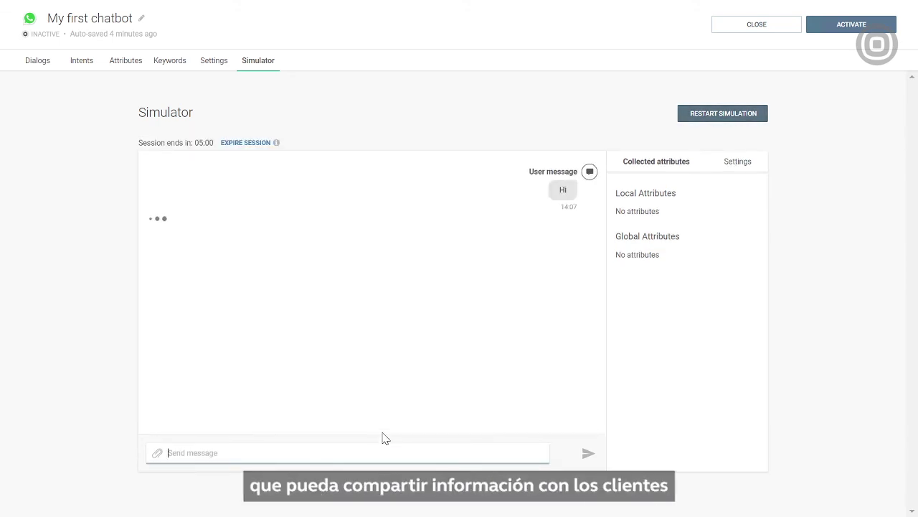
text(Ian)
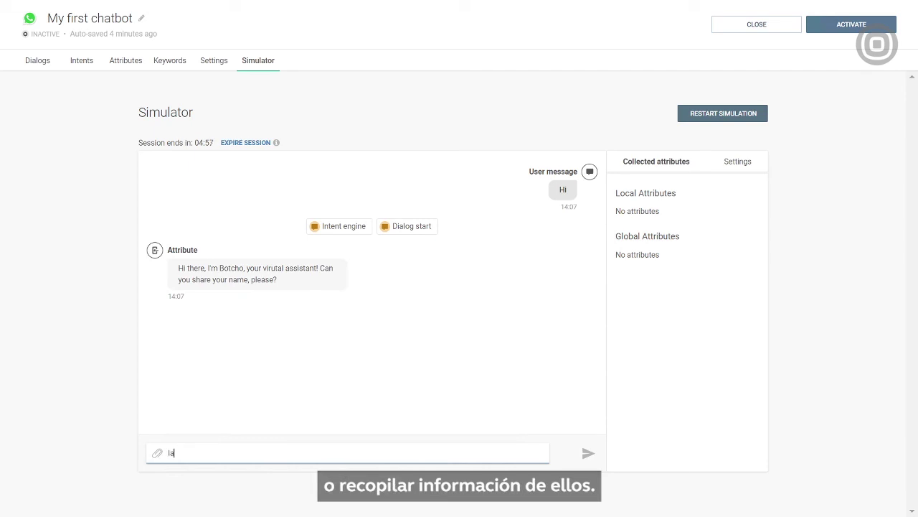
key(Return)
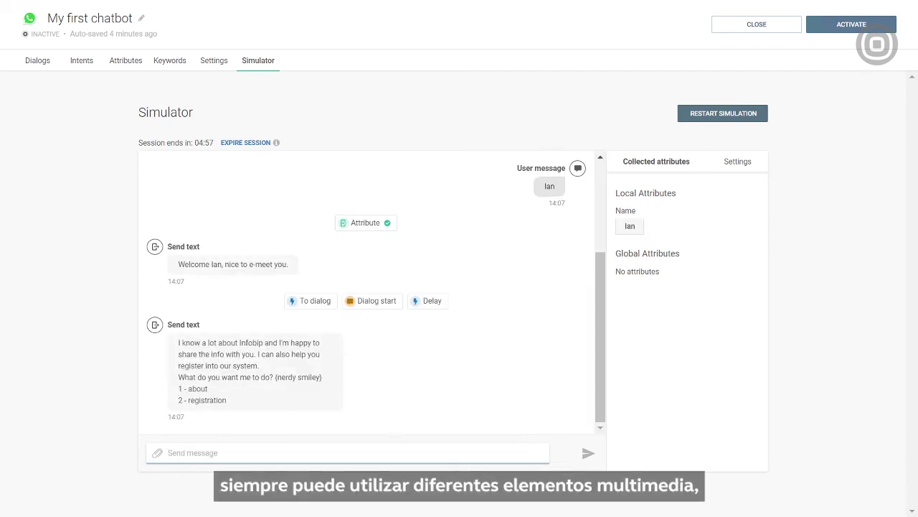
text(1)
key(Return)
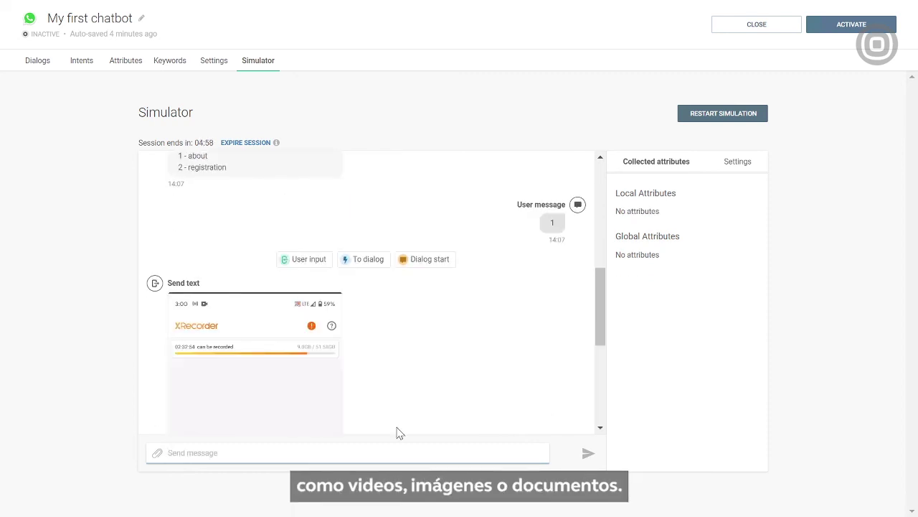
text(yes)
key(Return)
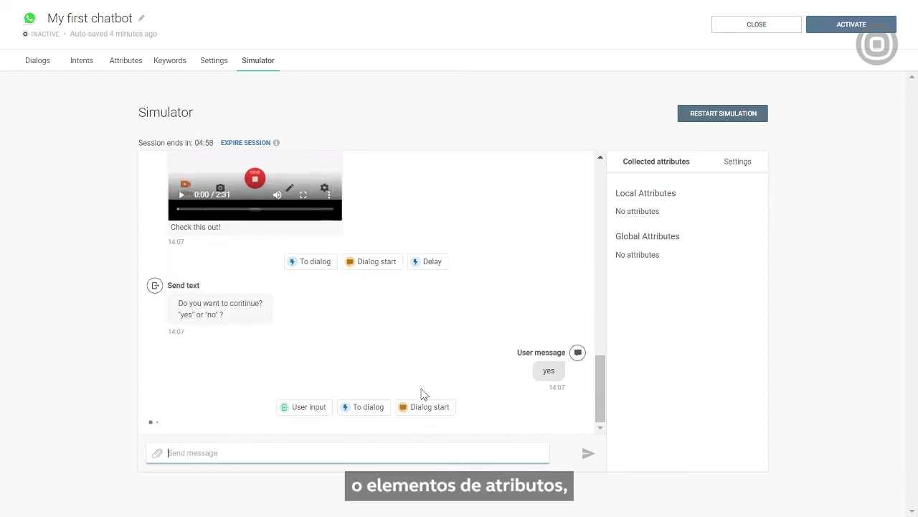
Step: Register via option 2 with a test phone number, provider Infobip, answer no, and return to Dialogs
text(2)
key(Return)
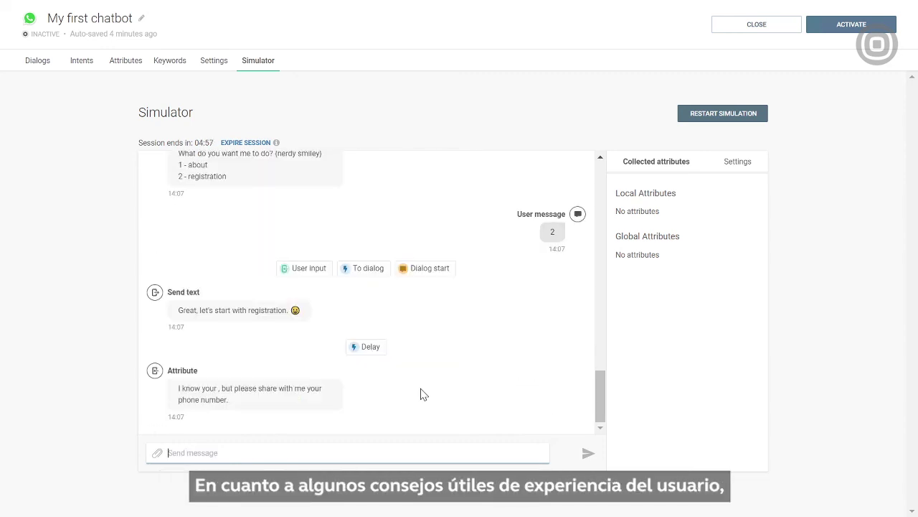
text(555555555)
key(Return)
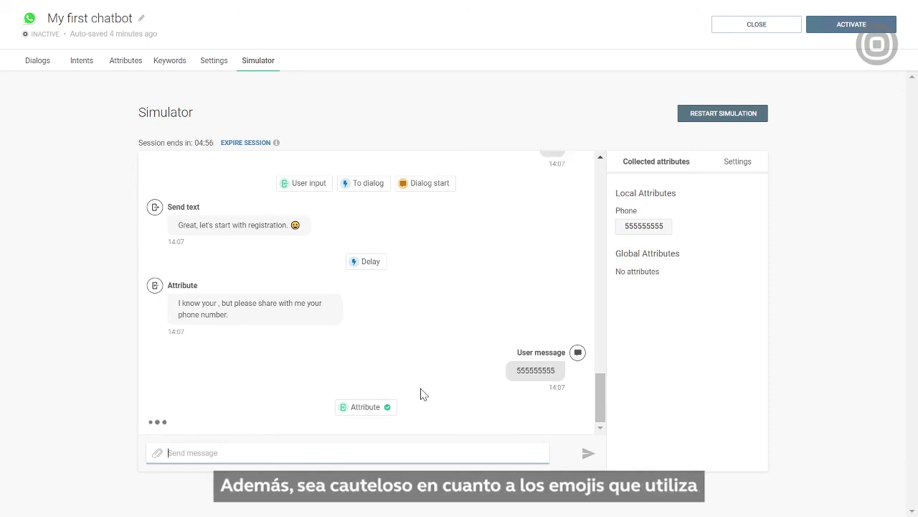
text(Infobip)
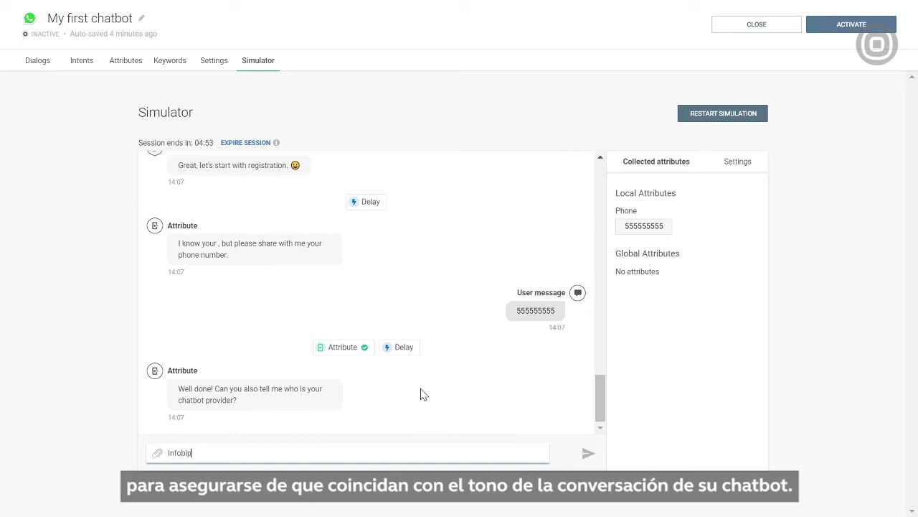
key(Return)
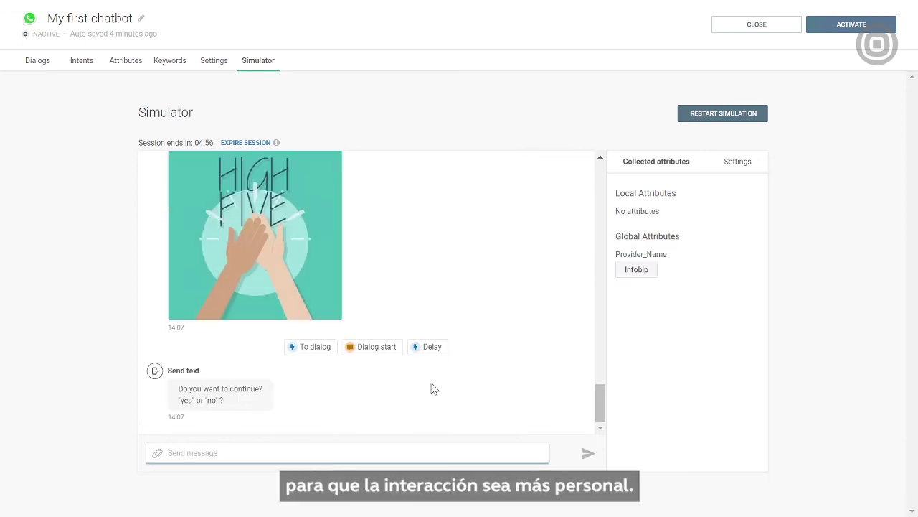
text(no)
key(Return)
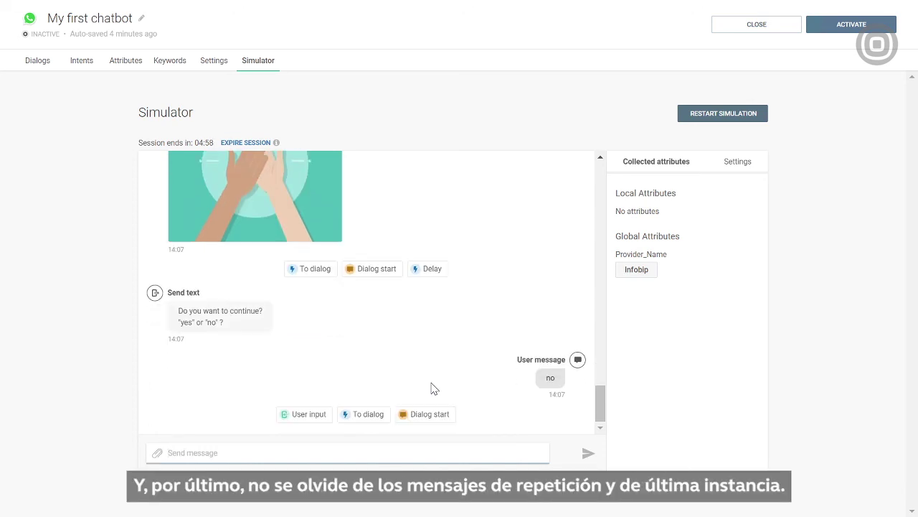
click(37, 60)
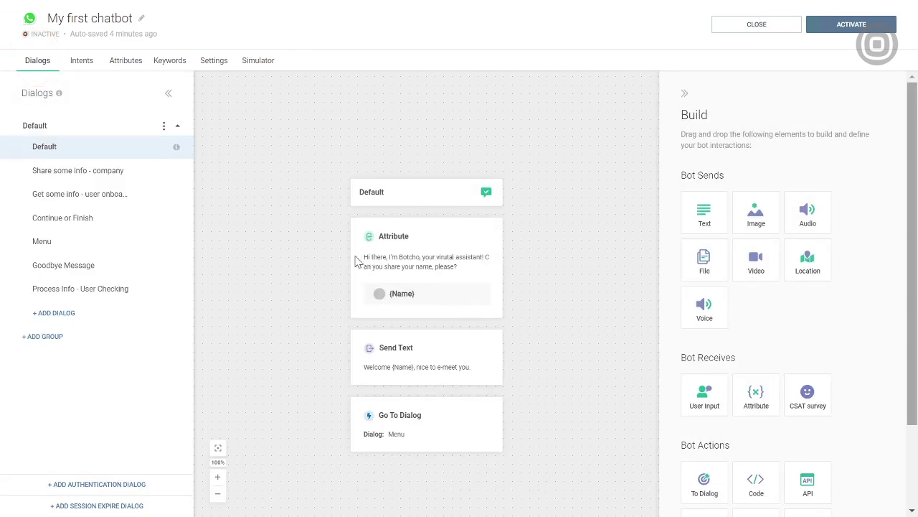
Step: Open Share some info, Get some info, Menu, Goodbye Message, then Process Info - User Checking
click(88, 176)
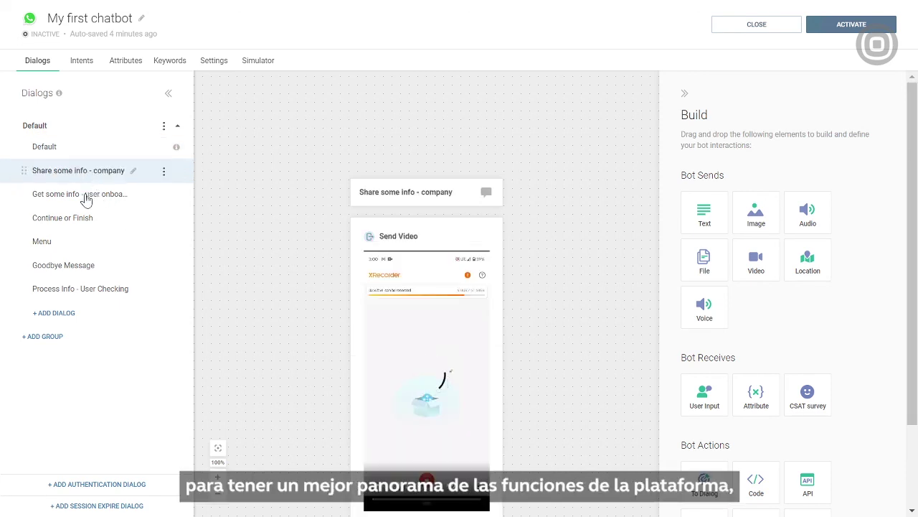
click(85, 197)
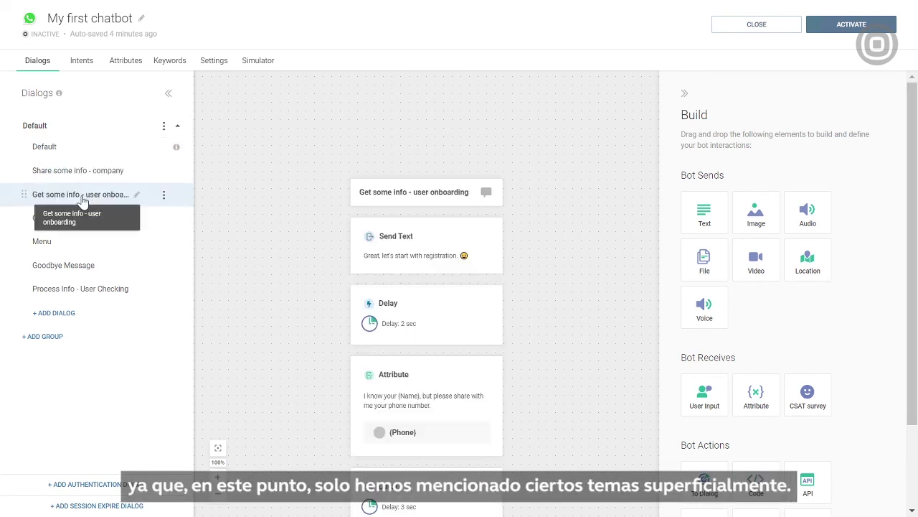
click(54, 248)
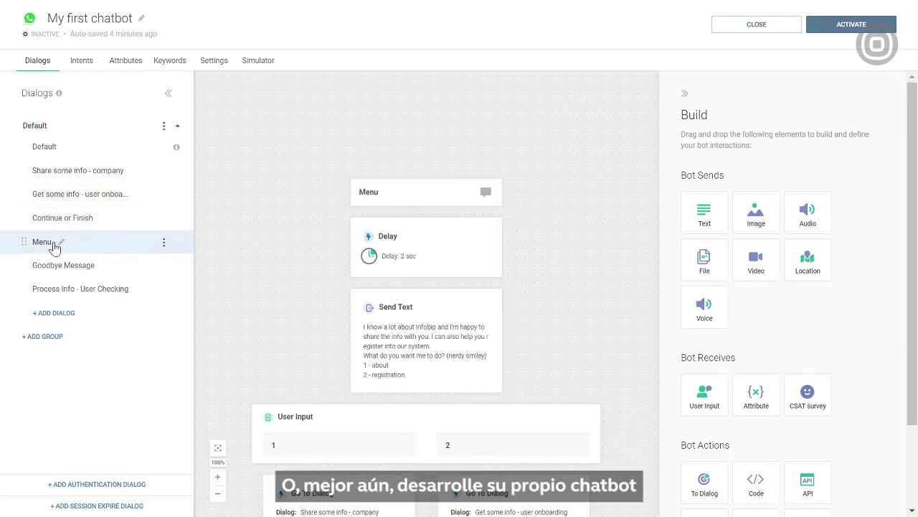
click(47, 269)
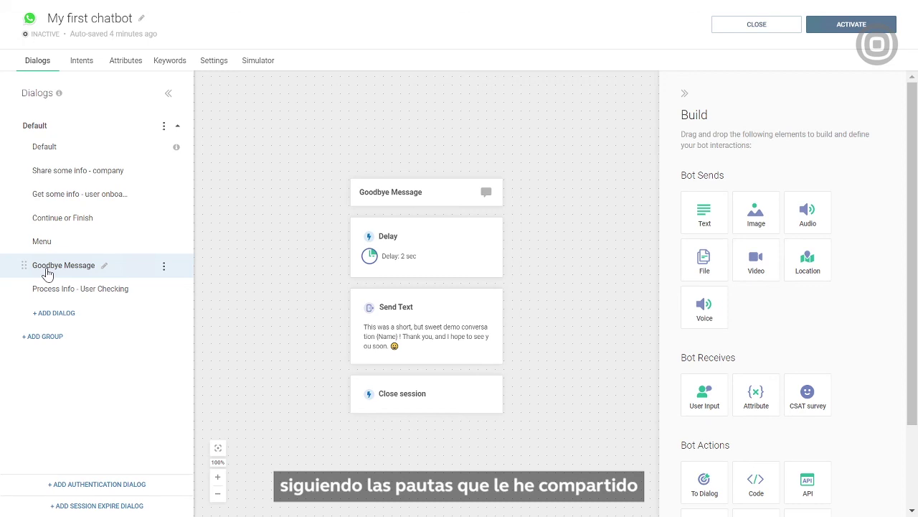
click(44, 291)
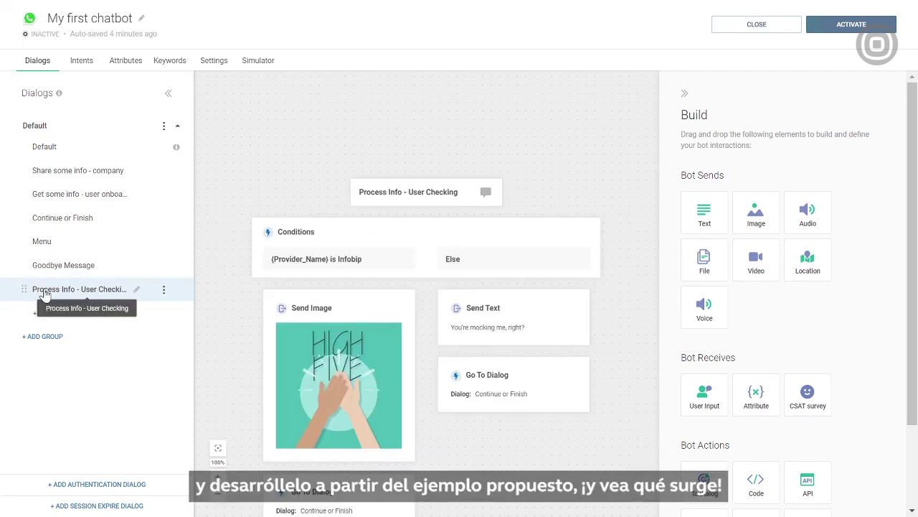